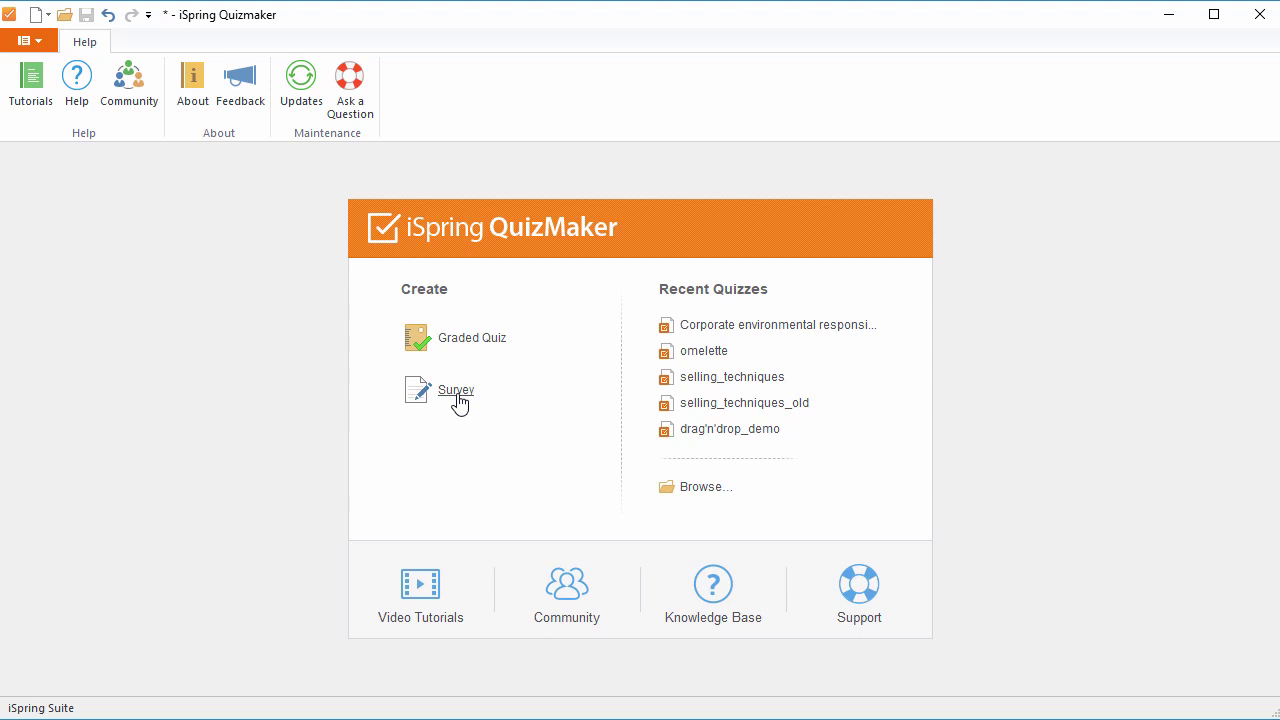
Step: Create a graded quiz and add a multiple choice question reading "Where does the omelette come from?"
click(466, 351)
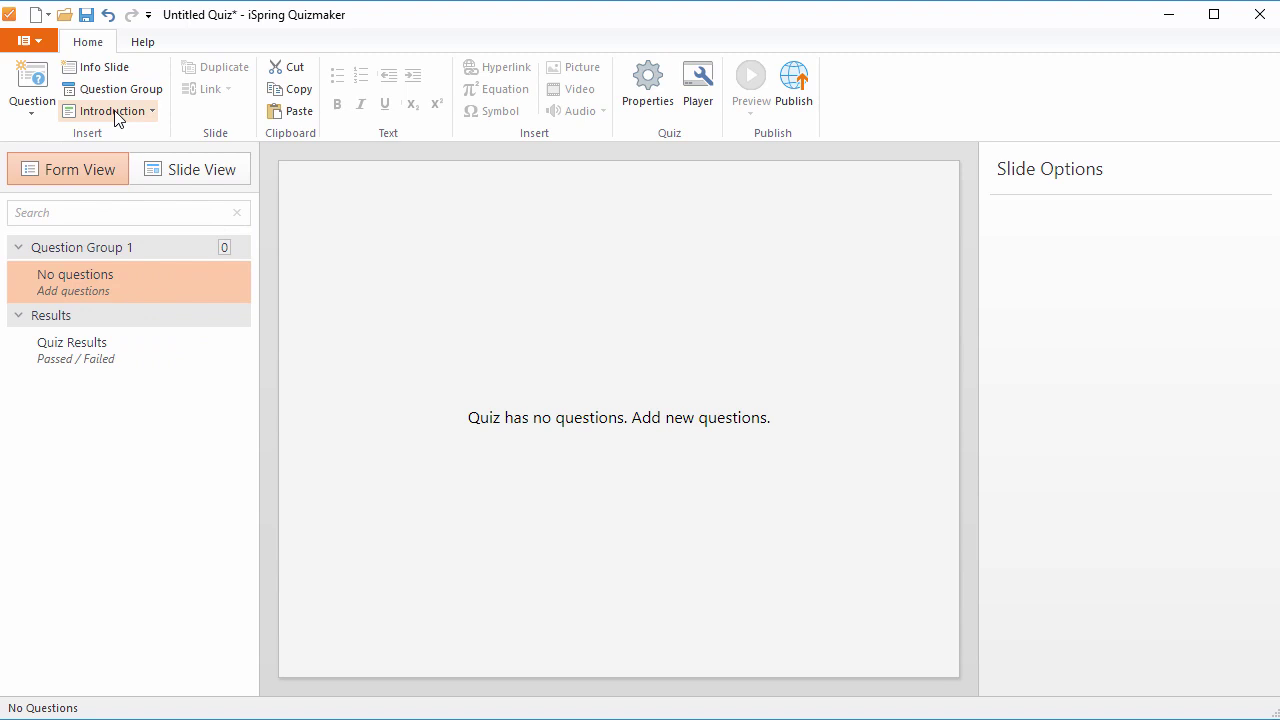
click(113, 111)
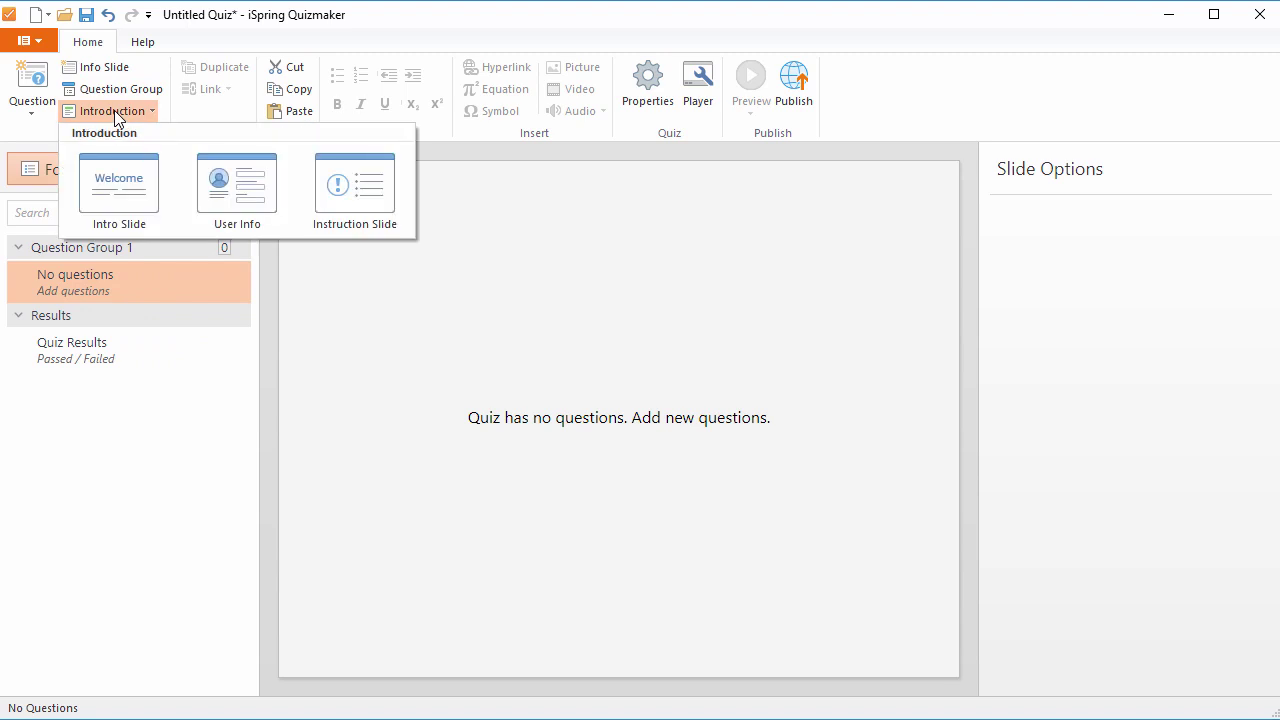
click(114, 110)
click(33, 115)
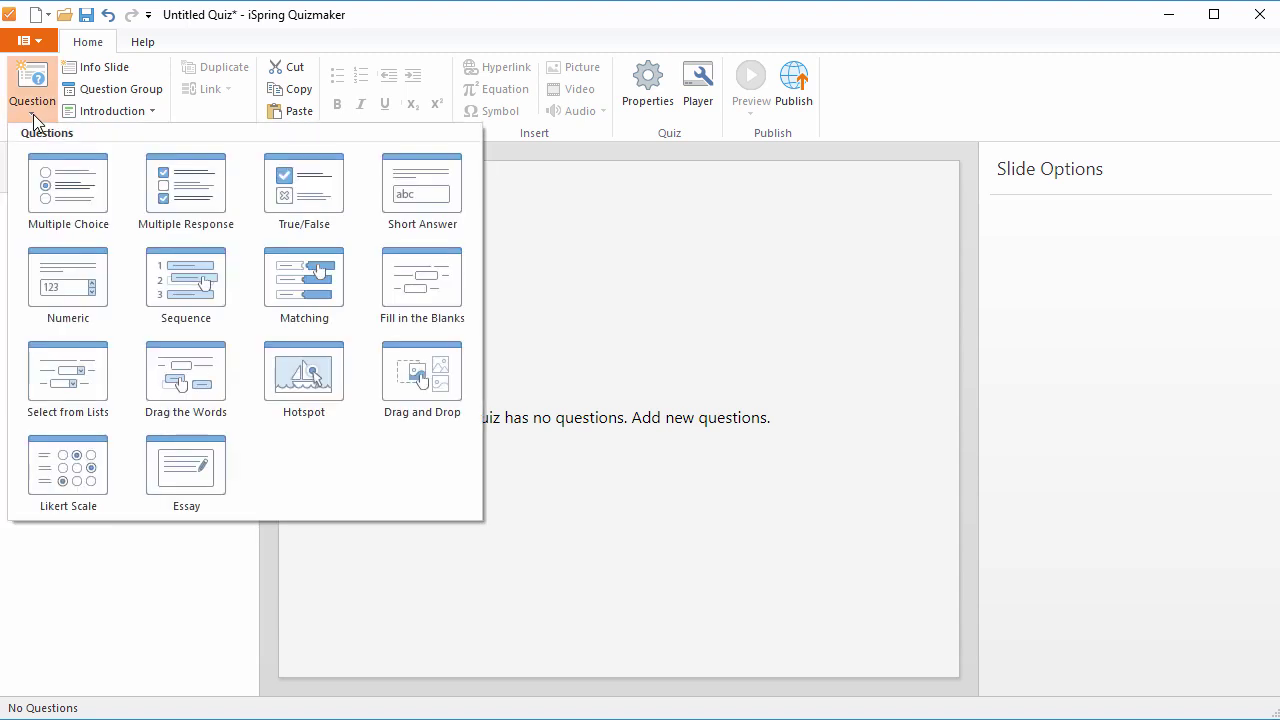
click(80, 195)
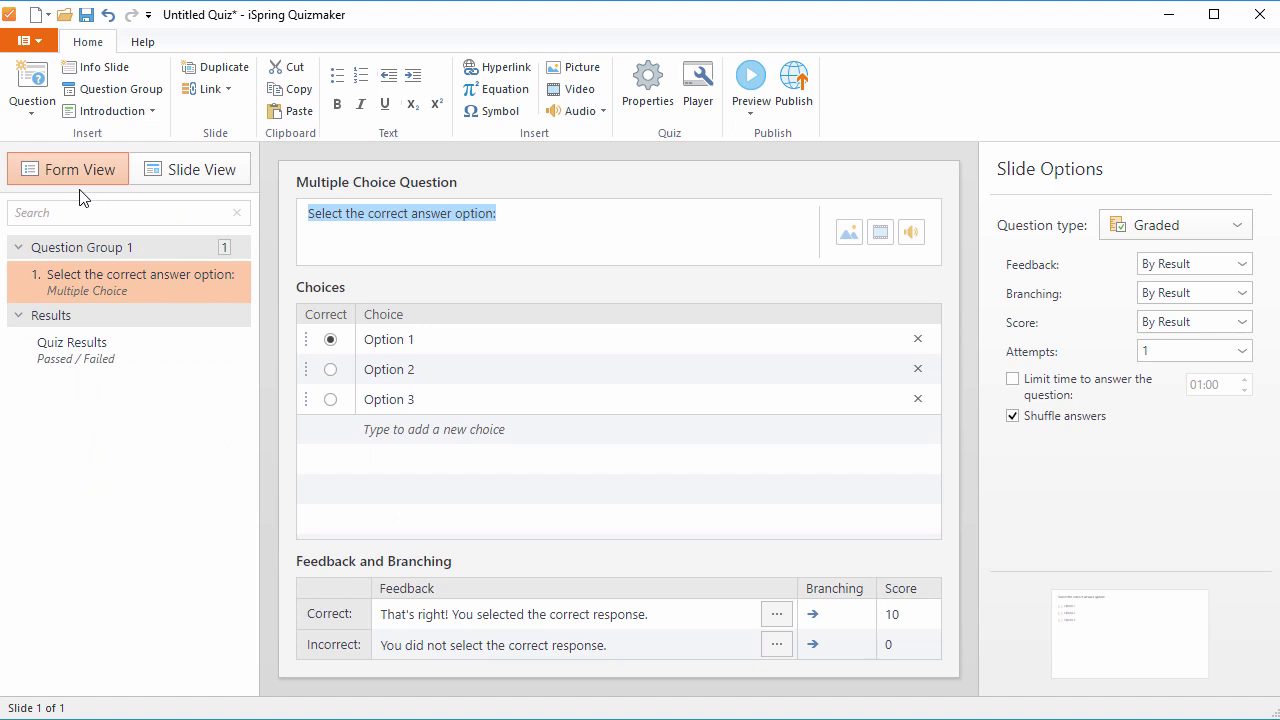
text(Where does the omelette come from?)
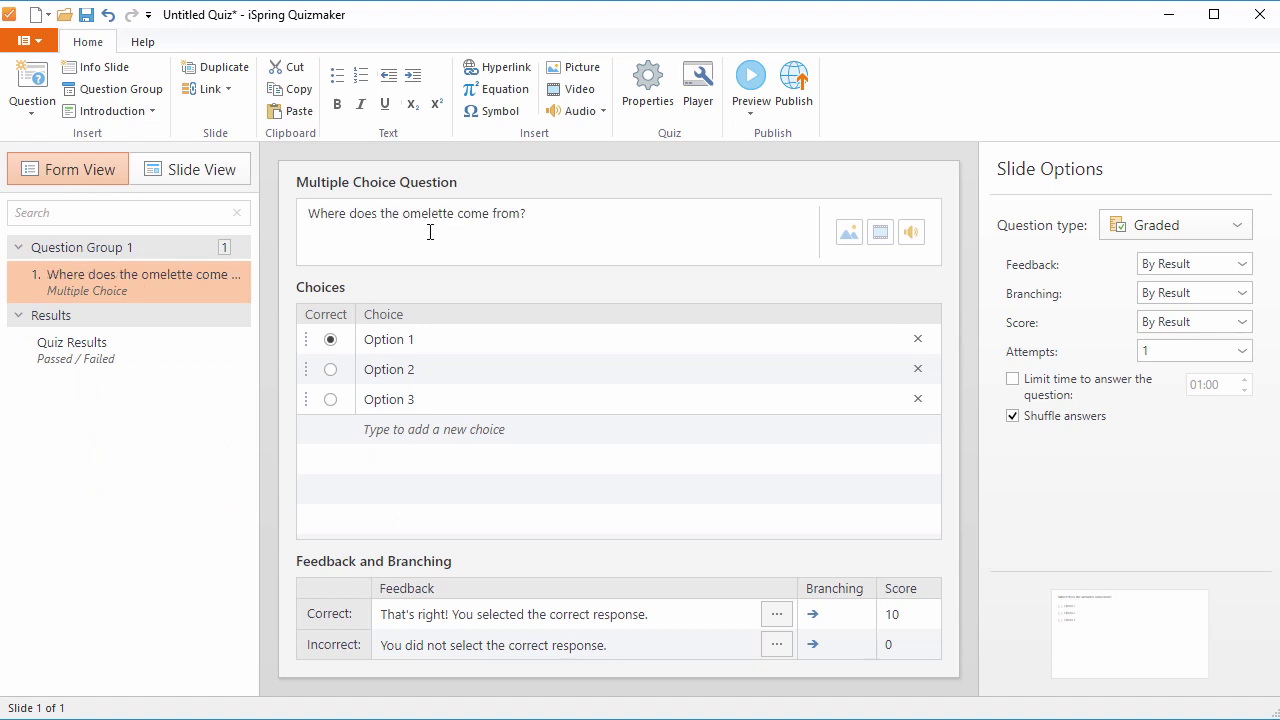
Step: Enter the answer choices Austria, France, Spain and Italy, leaving Austria marked as the correct one
click(345, 340)
text(Austria)
key(Return)
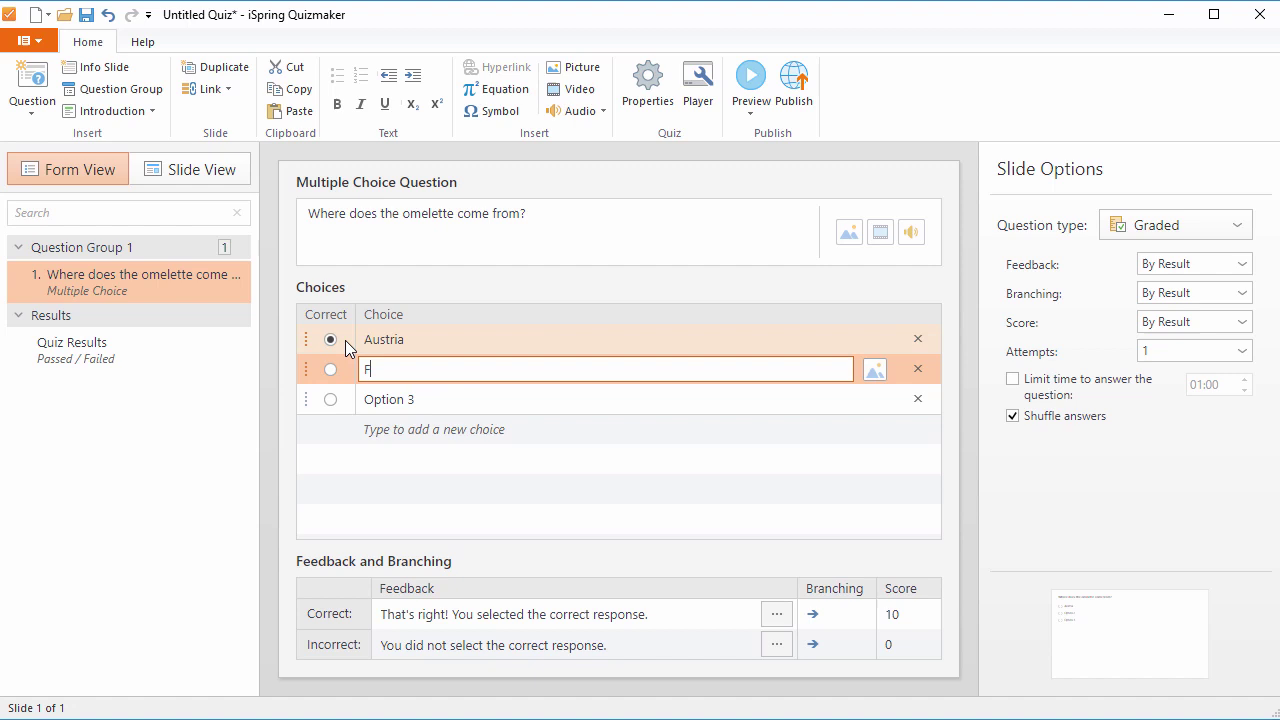
text(France)
key(Return)
text(Spain)
key(Return)
text(Italy)
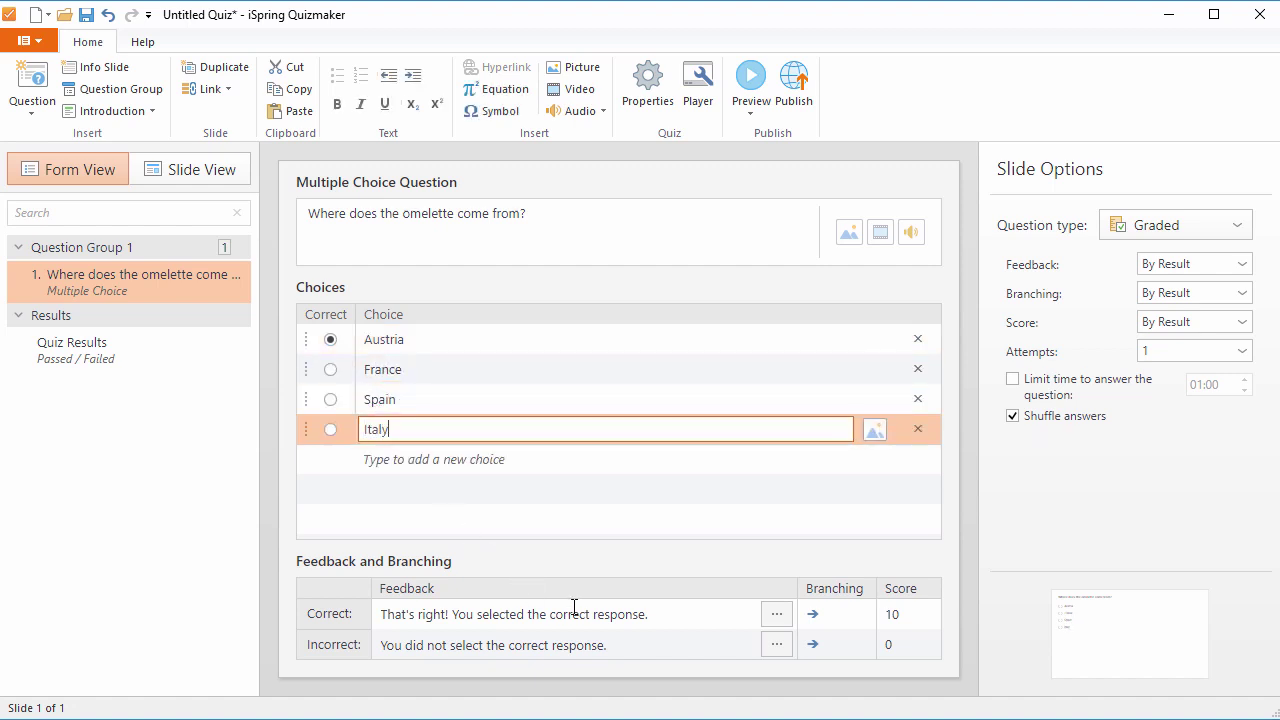
Step: Replace the incorrect-answer feedback with "Sorry, it's actually Austria, where Emperor Franz Joseph lived."
drag(639, 645, 365, 650)
text(Sorry, it's actually Austria, where Emperor Franz Joseph lived.)
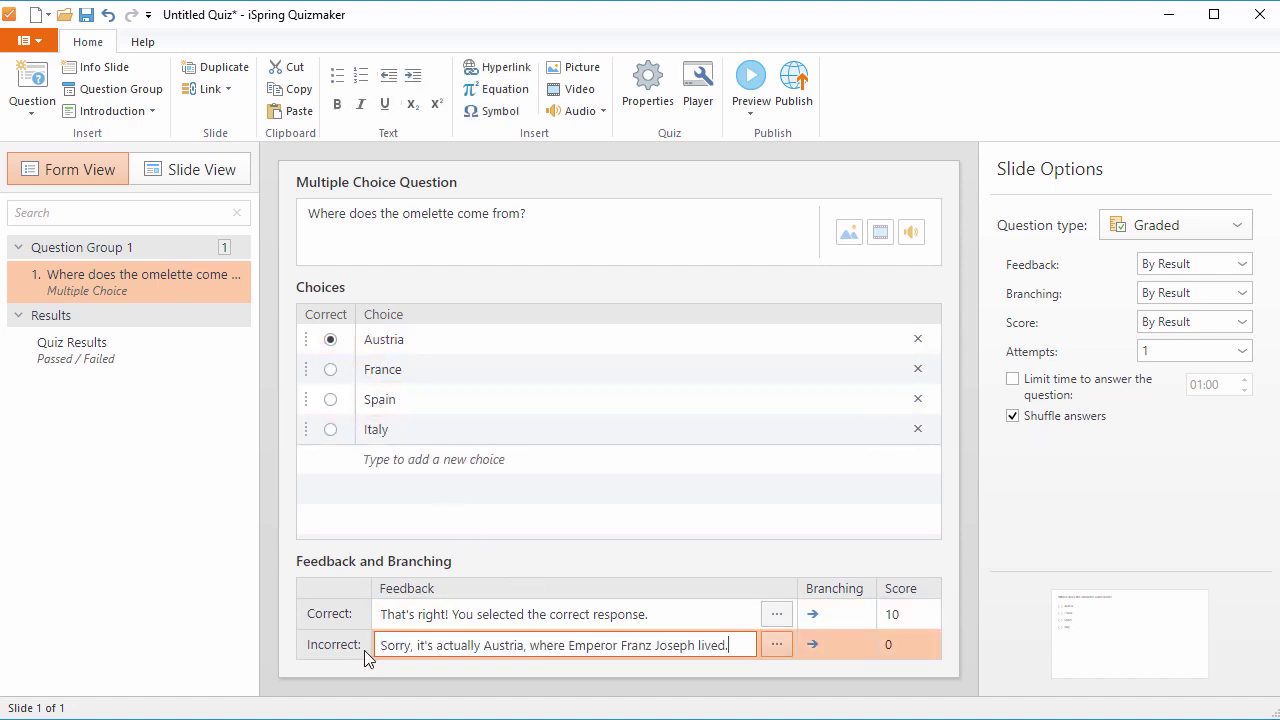
click(641, 557)
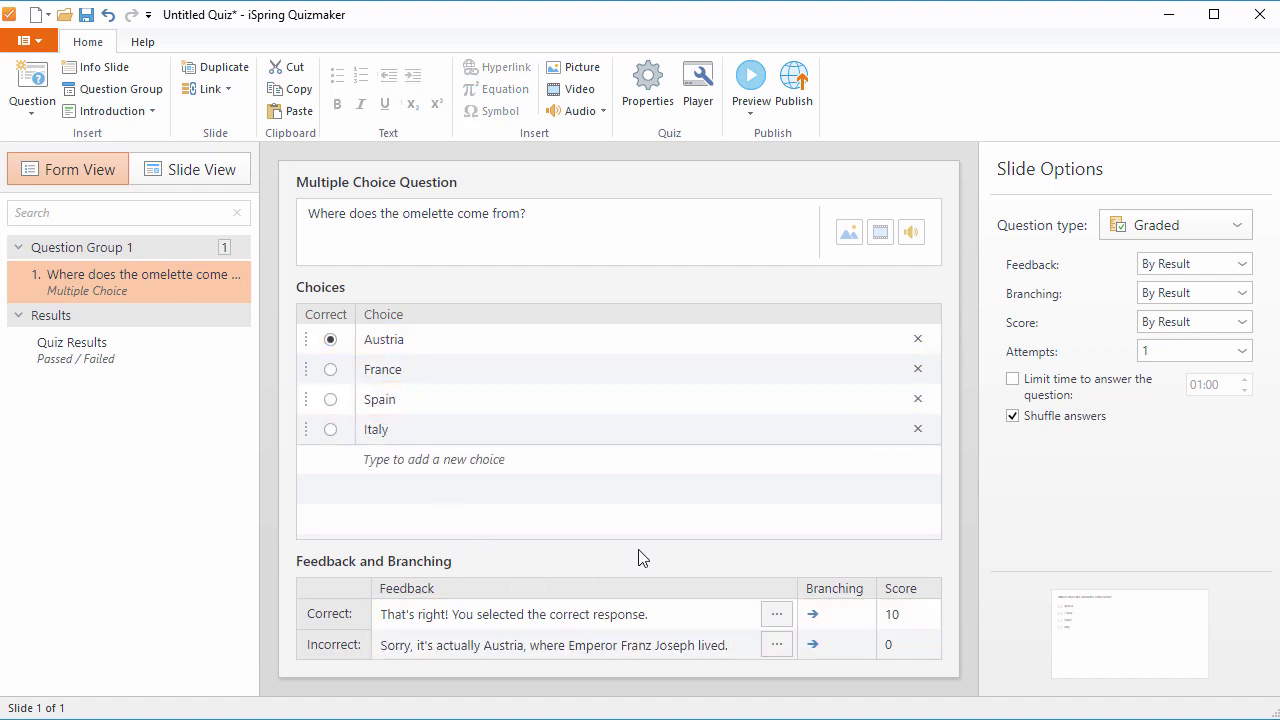
Step: Add the mountain lake picture to the question and enlarge it in Slide View to cover the whole slide
click(849, 236)
double_click(667, 301)
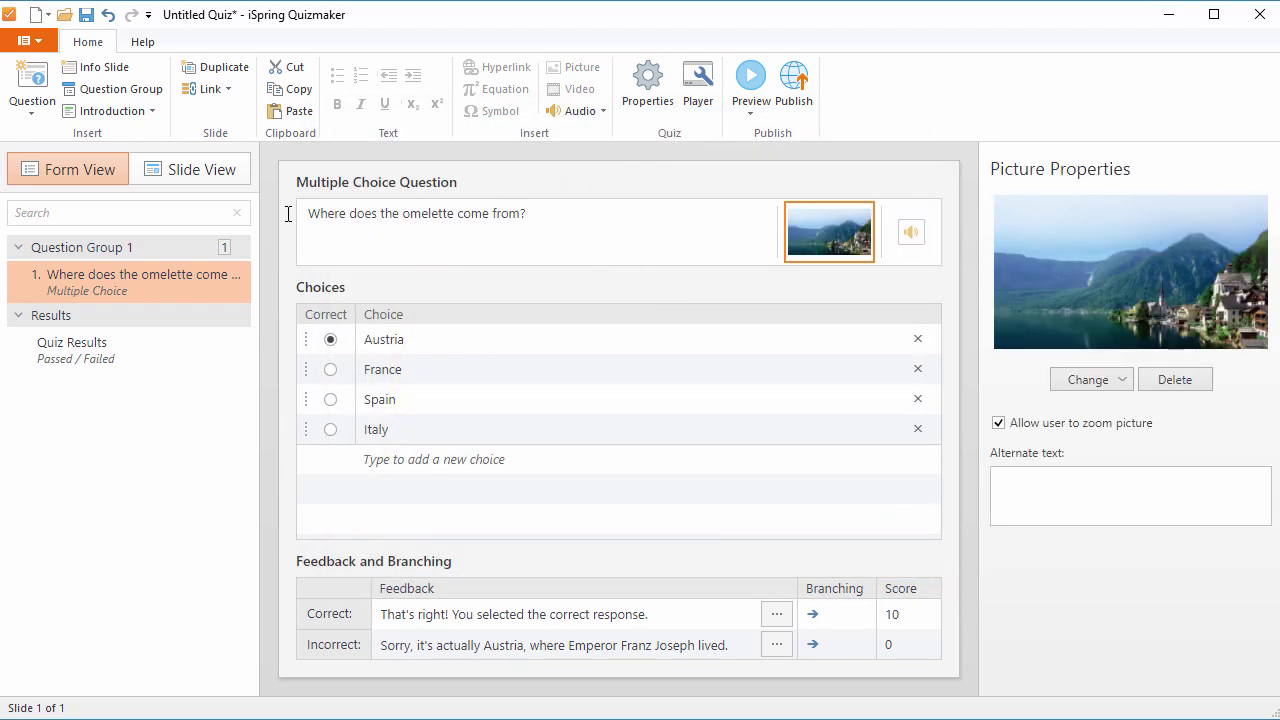
click(196, 183)
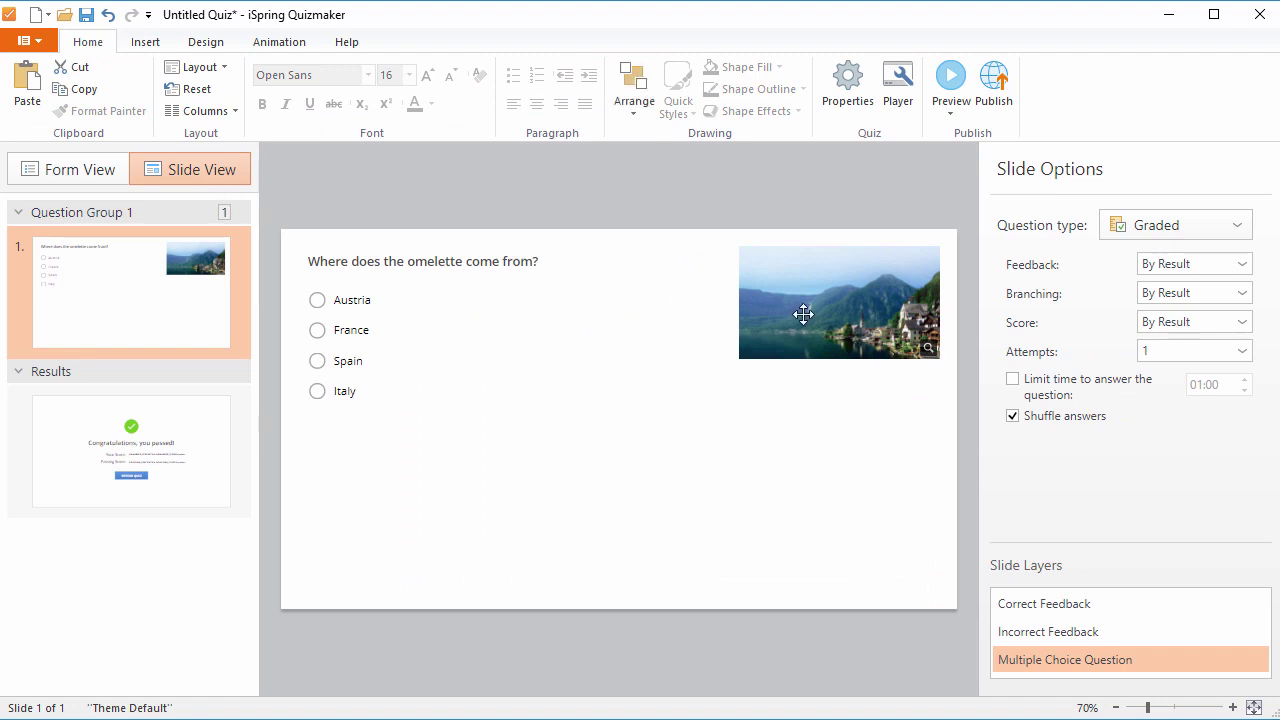
drag(800, 320, 816, 302)
drag(757, 342, 281, 608)
Step: Send the lake picture to the back, behind the question text and answer choices
right_click(736, 401)
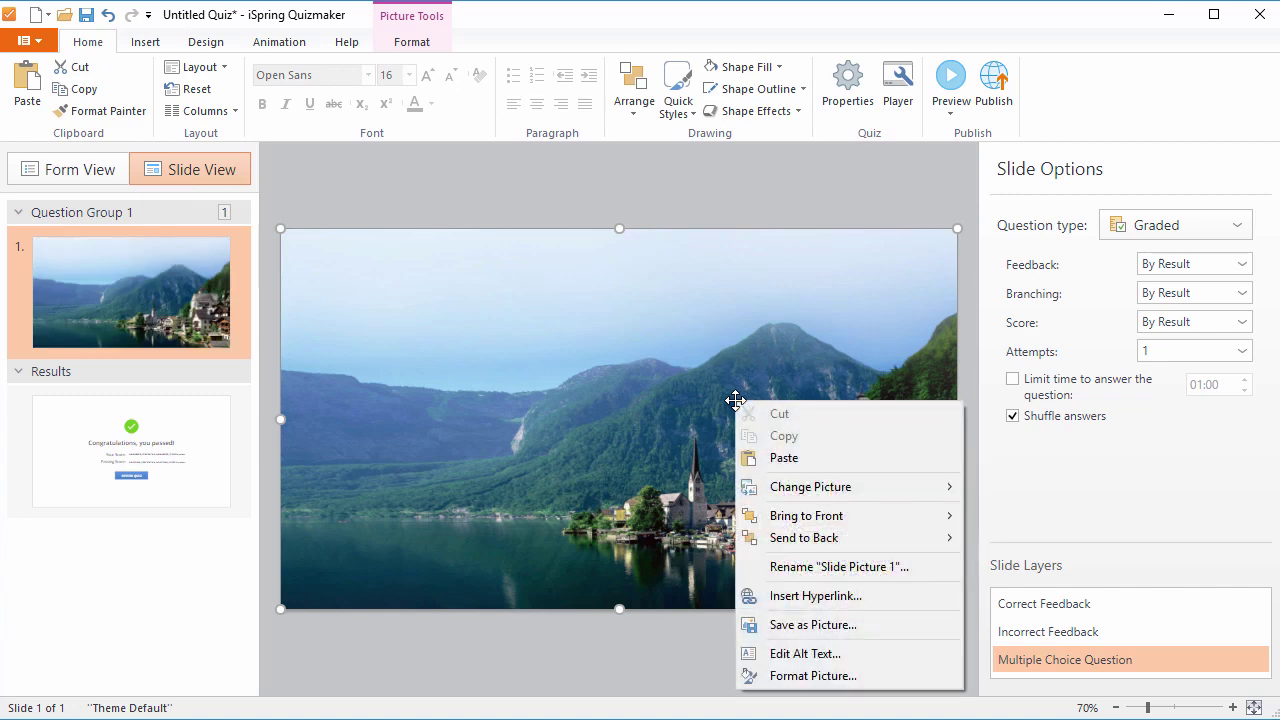
mouse_move(812, 545)
click(684, 540)
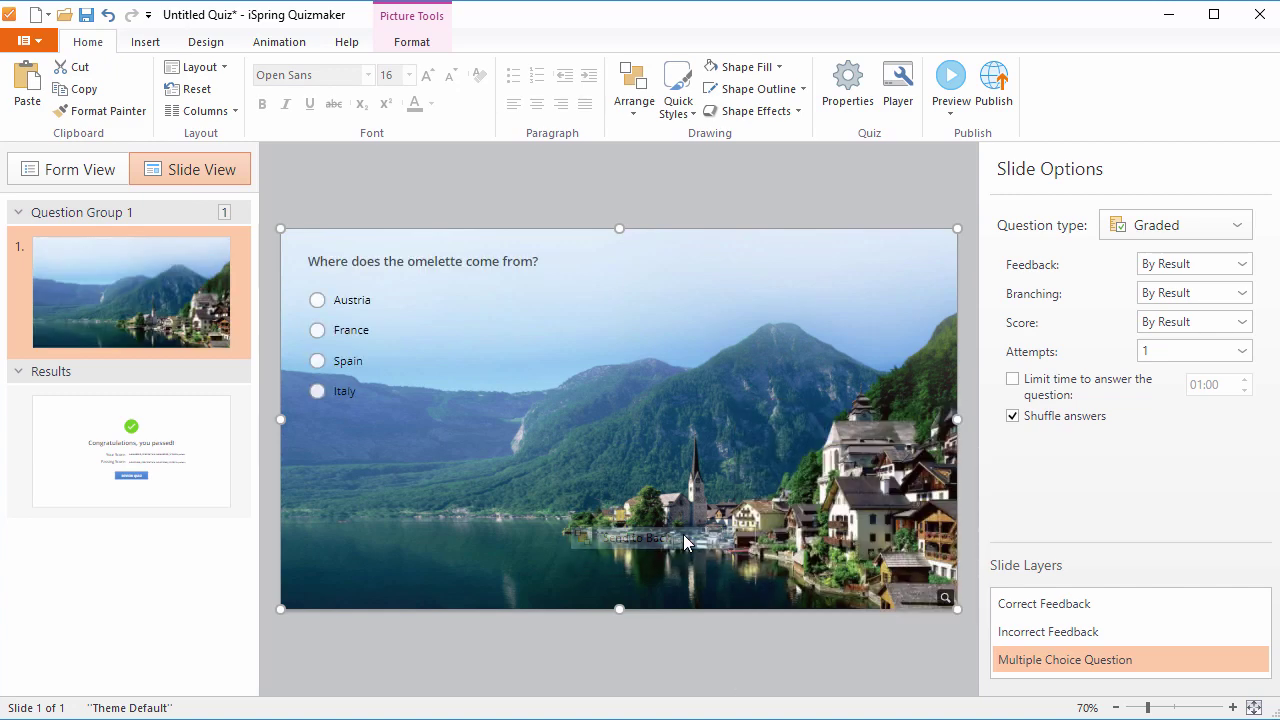
Step: Arrange the answer choices in four columns so they sit in a single row
click(370, 329)
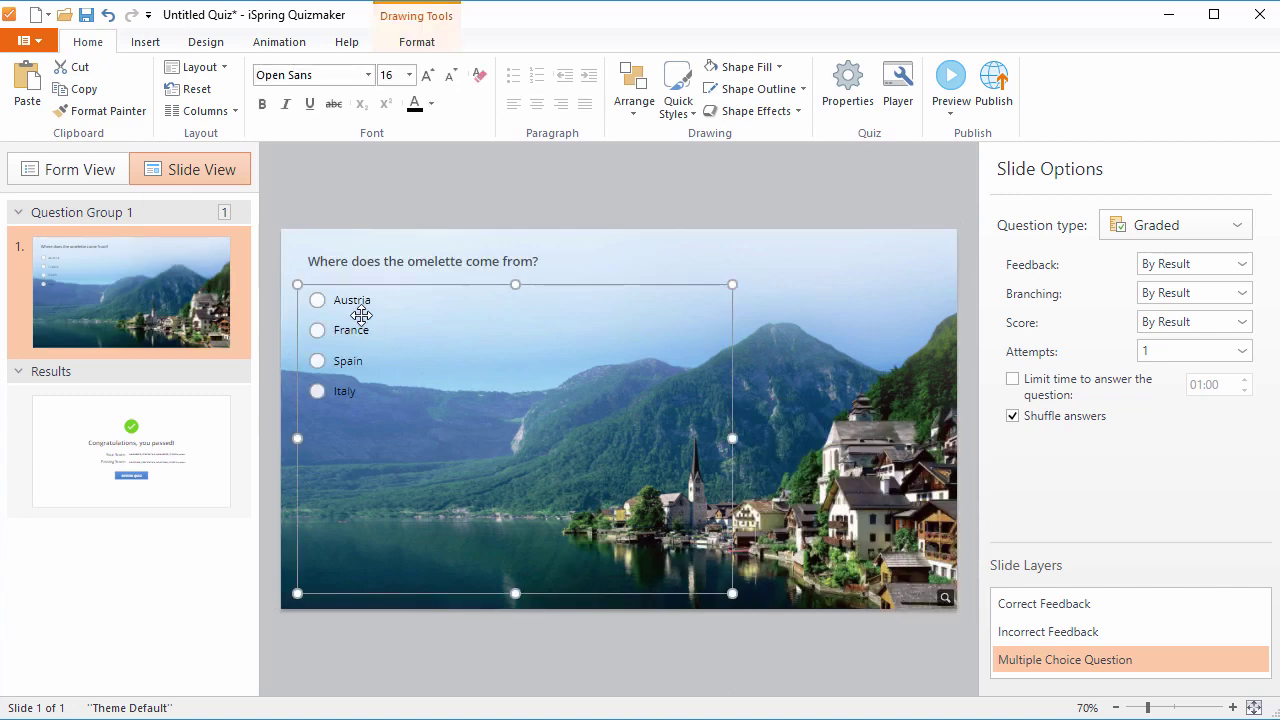
click(214, 111)
click(255, 288)
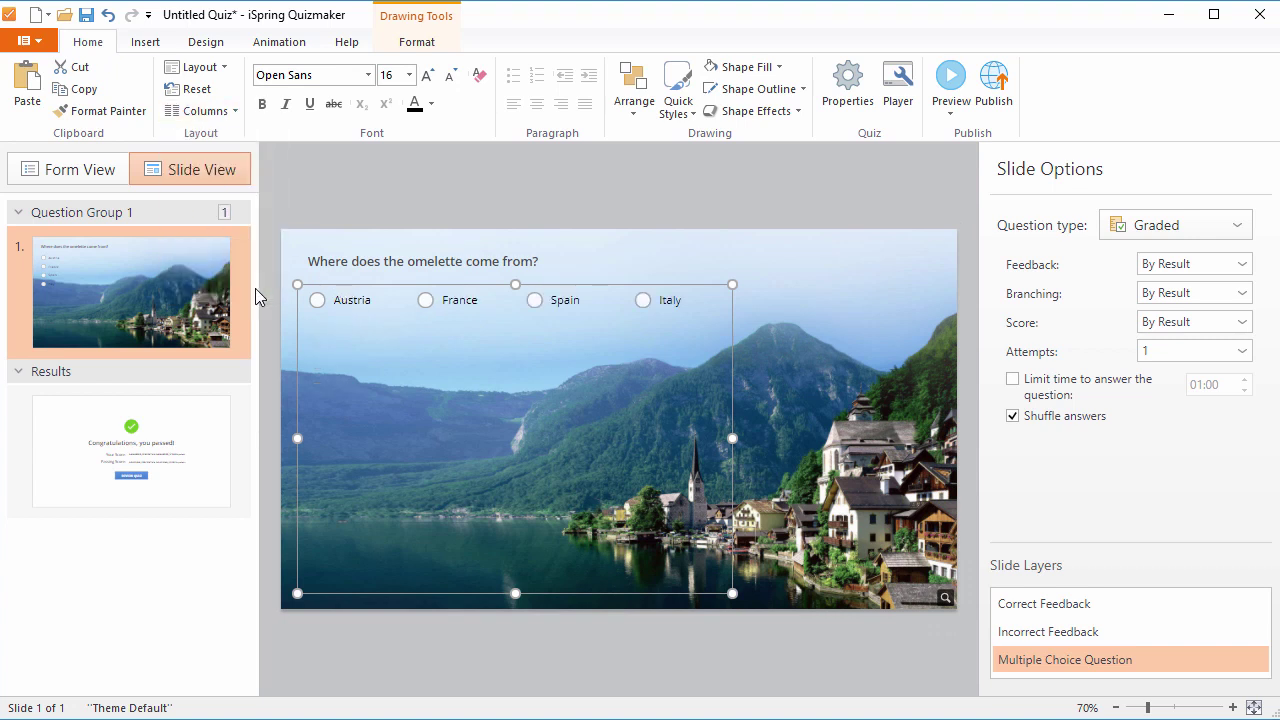
Step: Look through the insertable content and the question's type, time limit and answer shuffling options
click(150, 42)
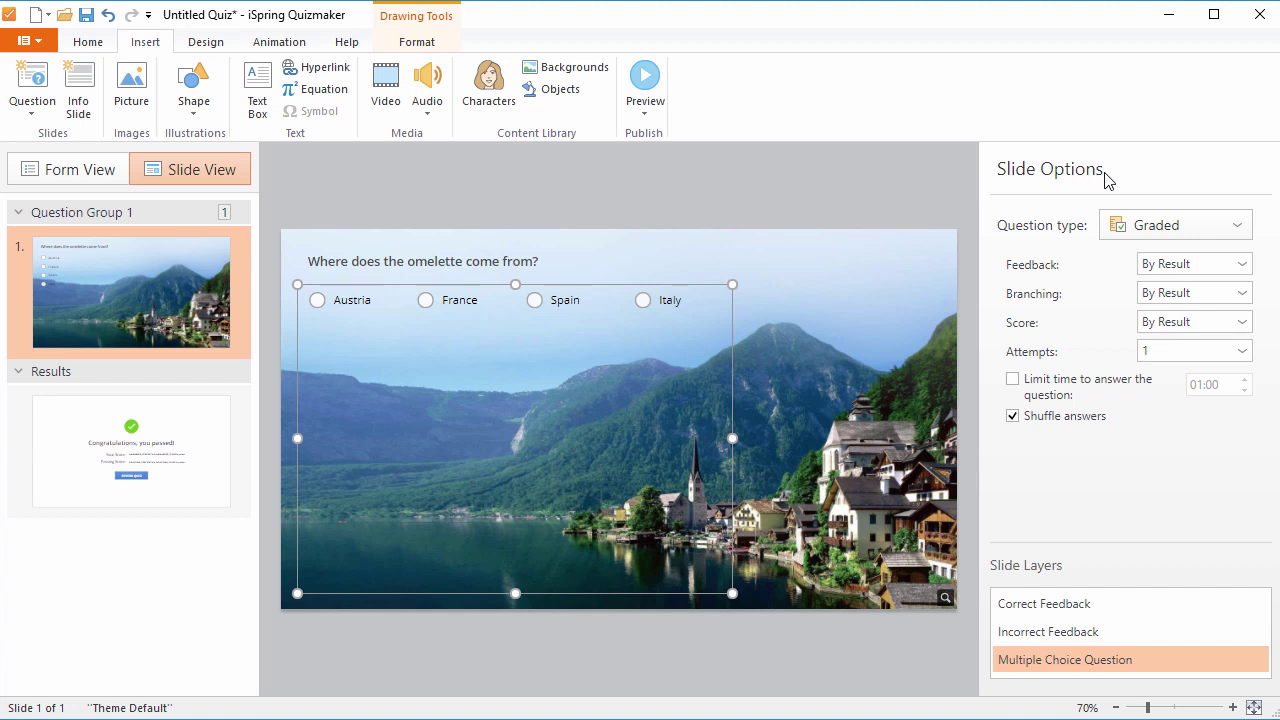
click(1189, 228)
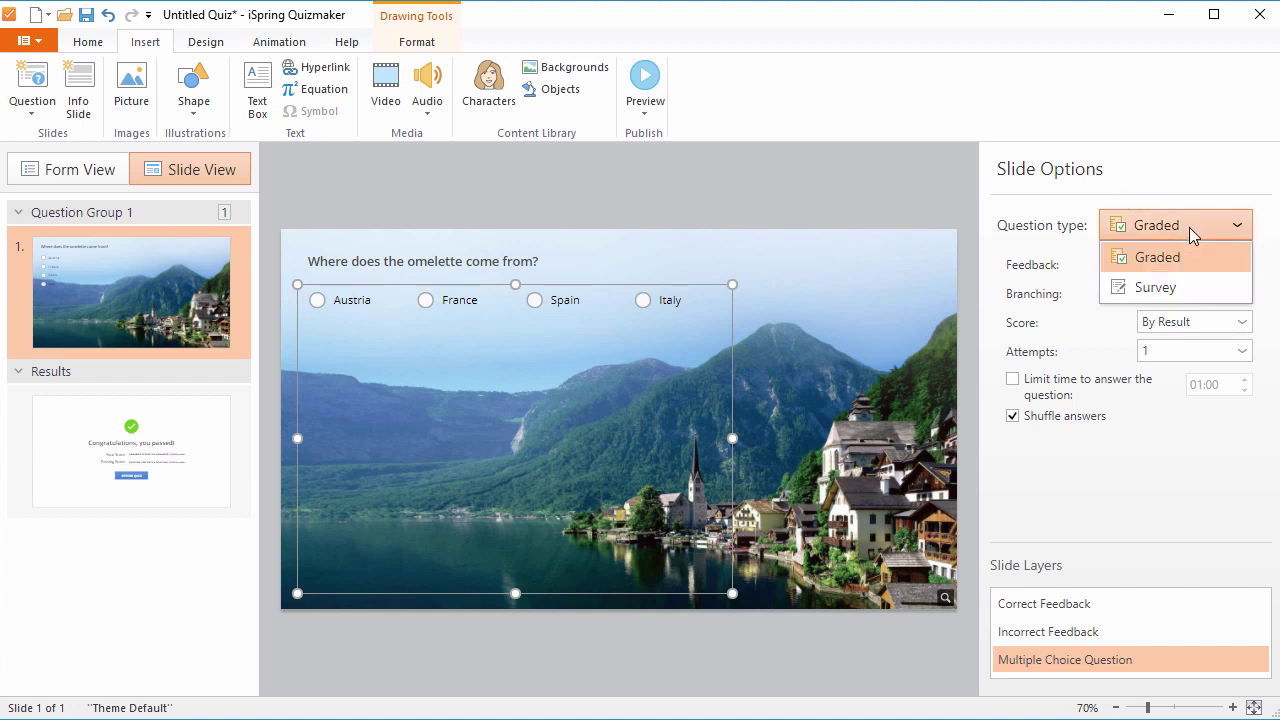
click(1189, 227)
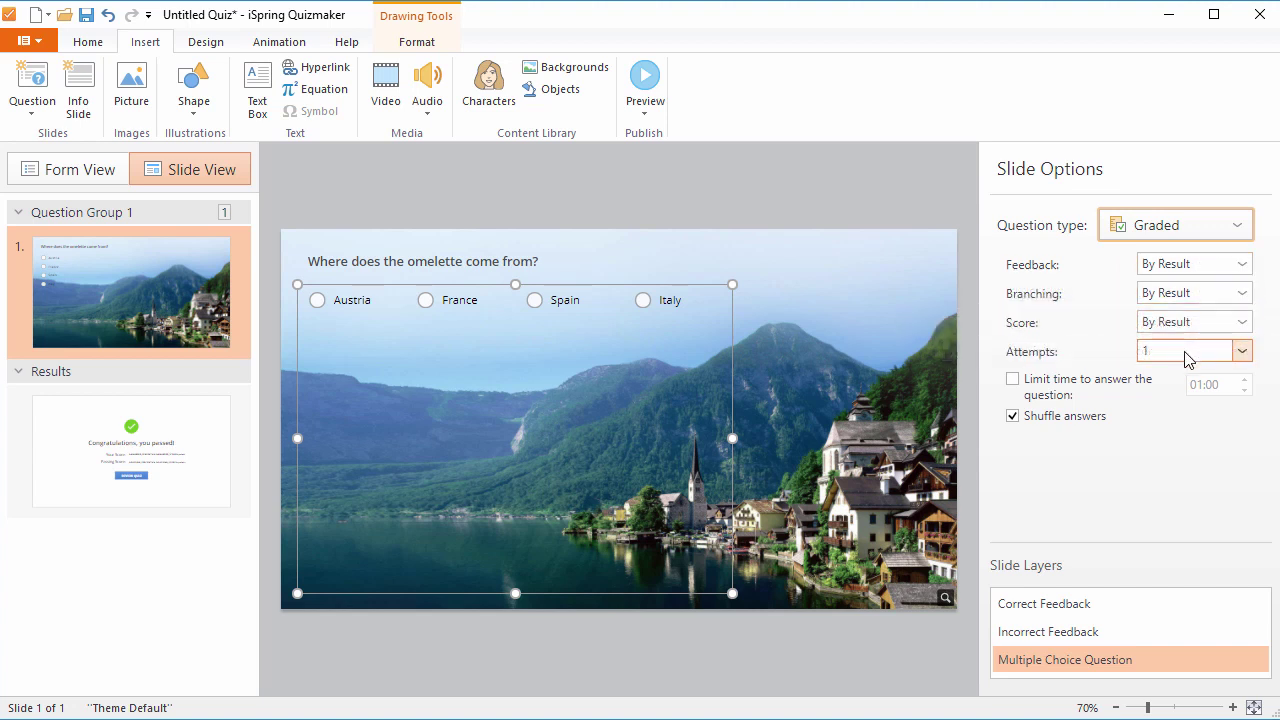
click(1013, 381)
click(1013, 381)
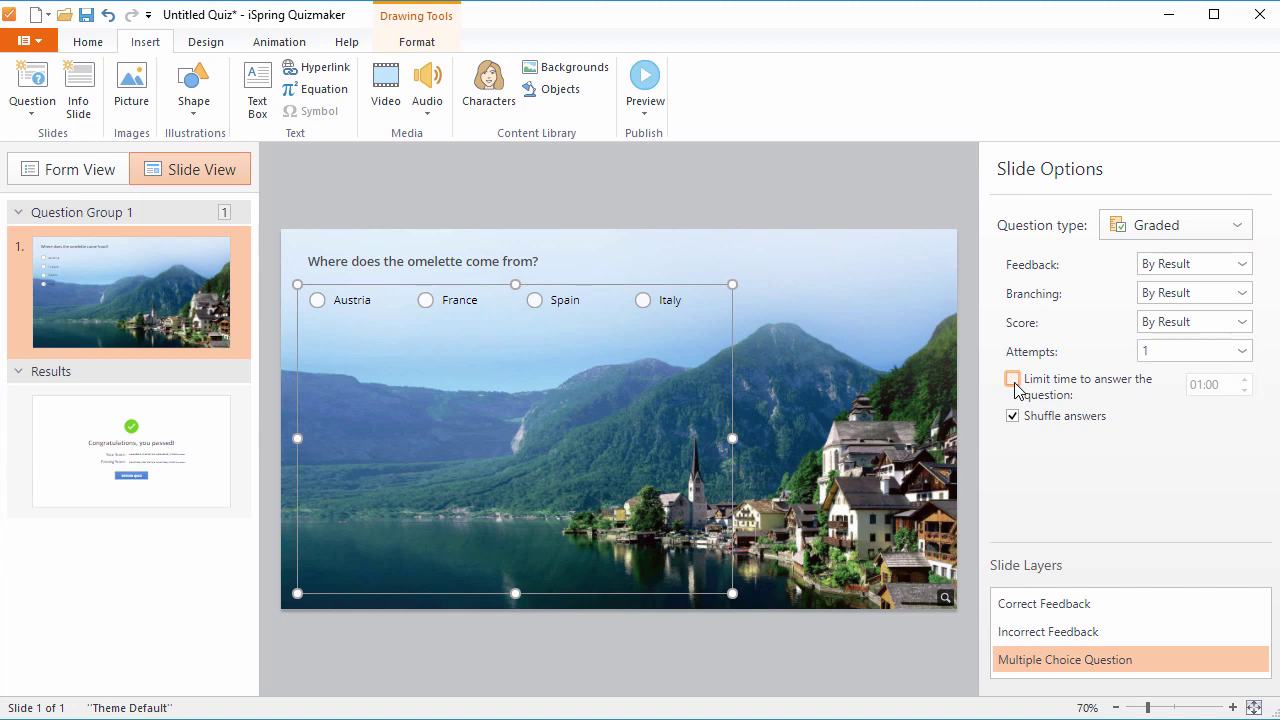
click(1013, 416)
Step: View the Correct Feedback and Incorrect Feedback slide layers, and return to the Multiple Choice Question layer
click(1135, 612)
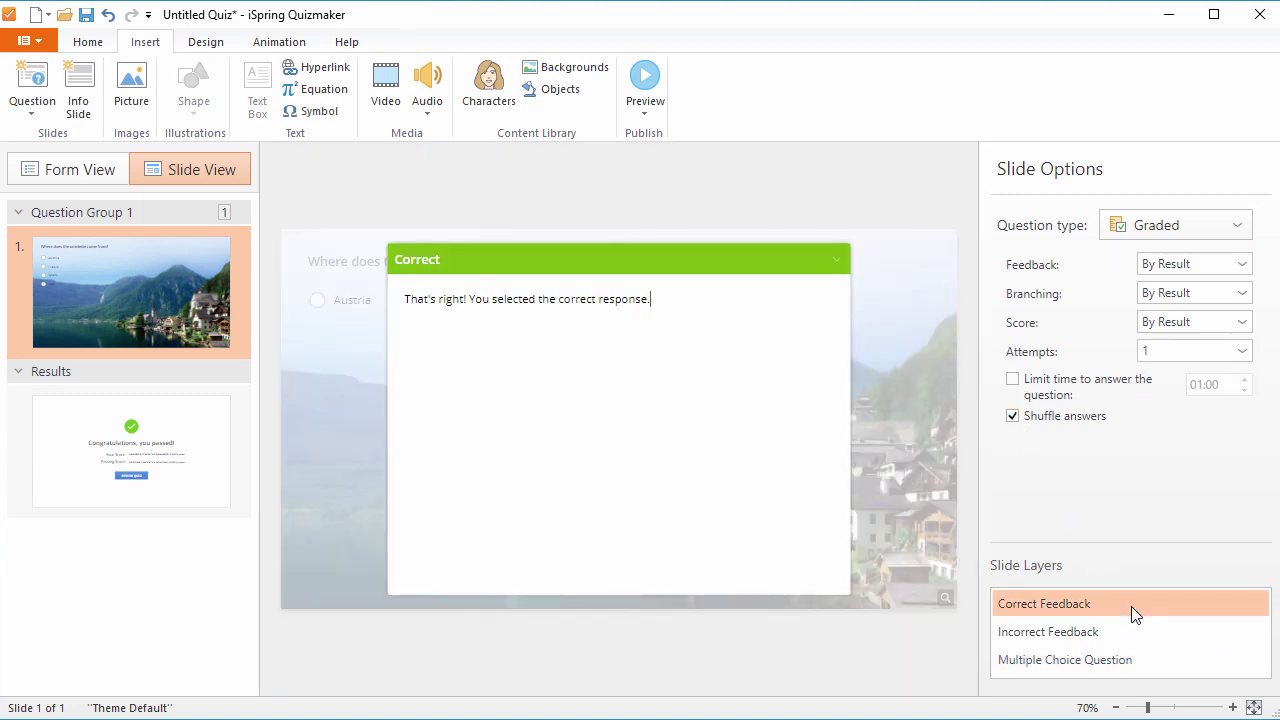
click(1132, 631)
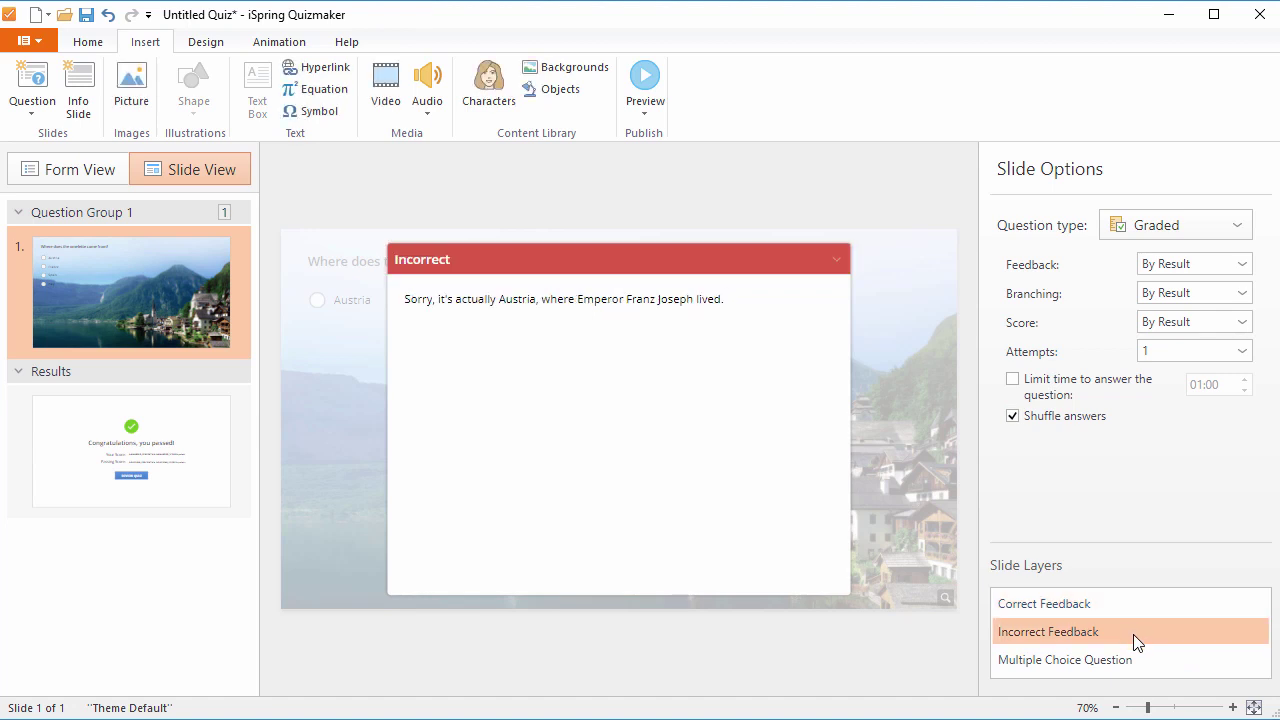
click(1154, 659)
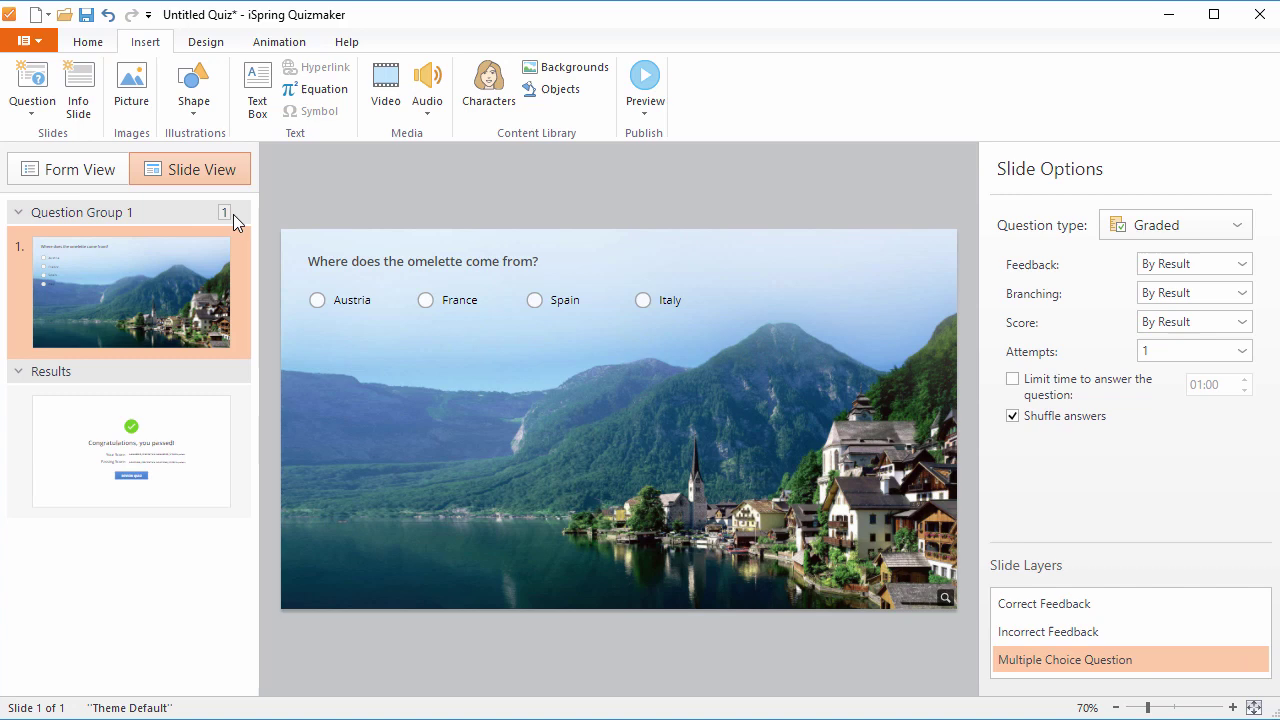
Step: Open the quiz player customization and examine its features, navigation, colors and text labels settings
click(89, 45)
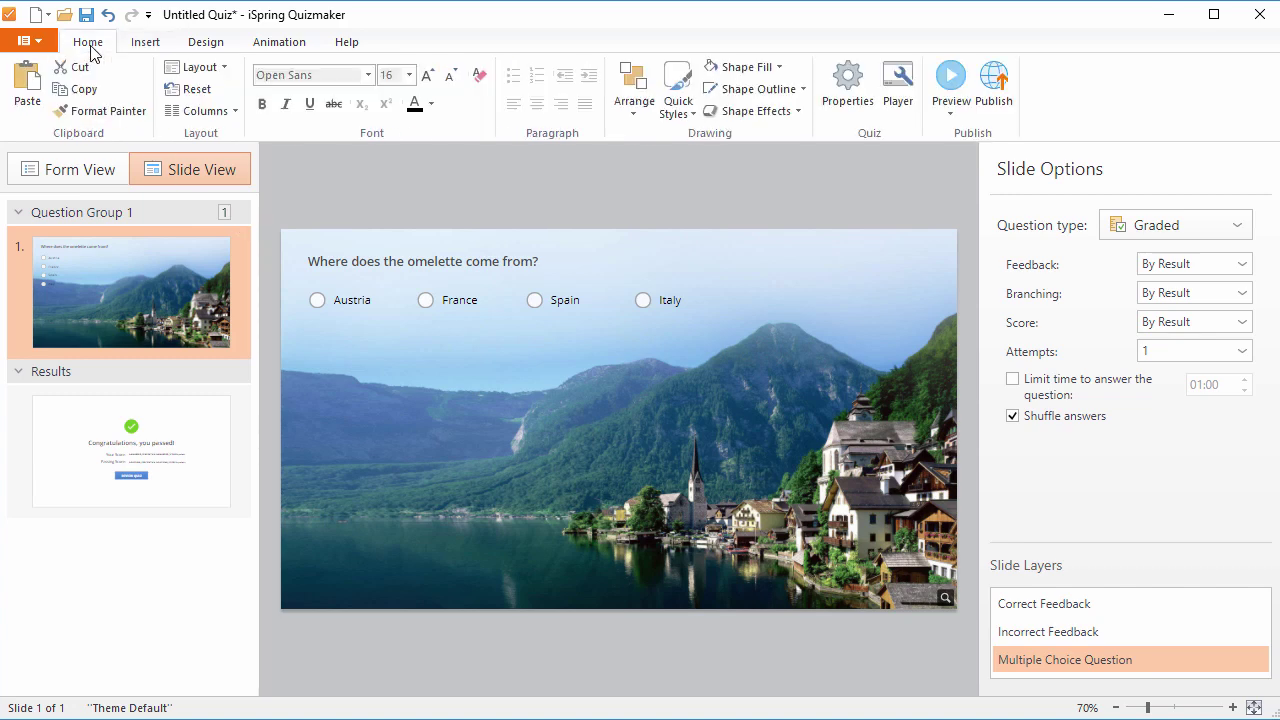
click(898, 90)
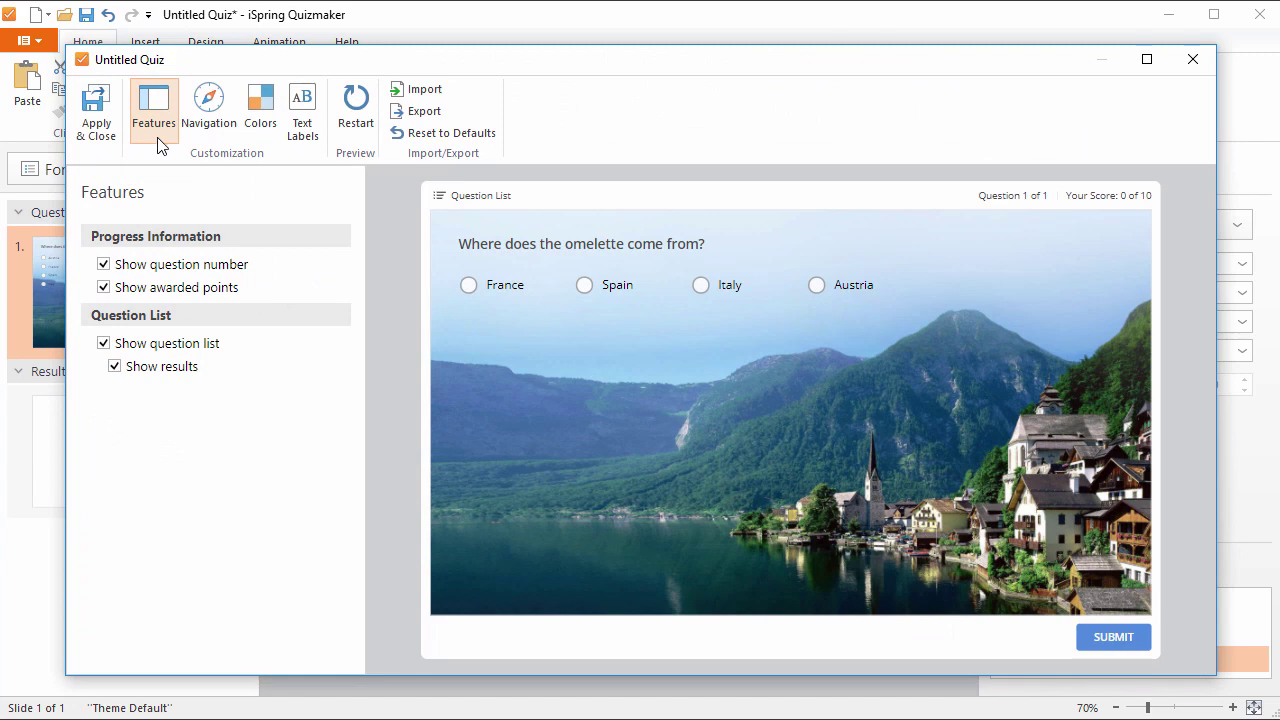
click(204, 142)
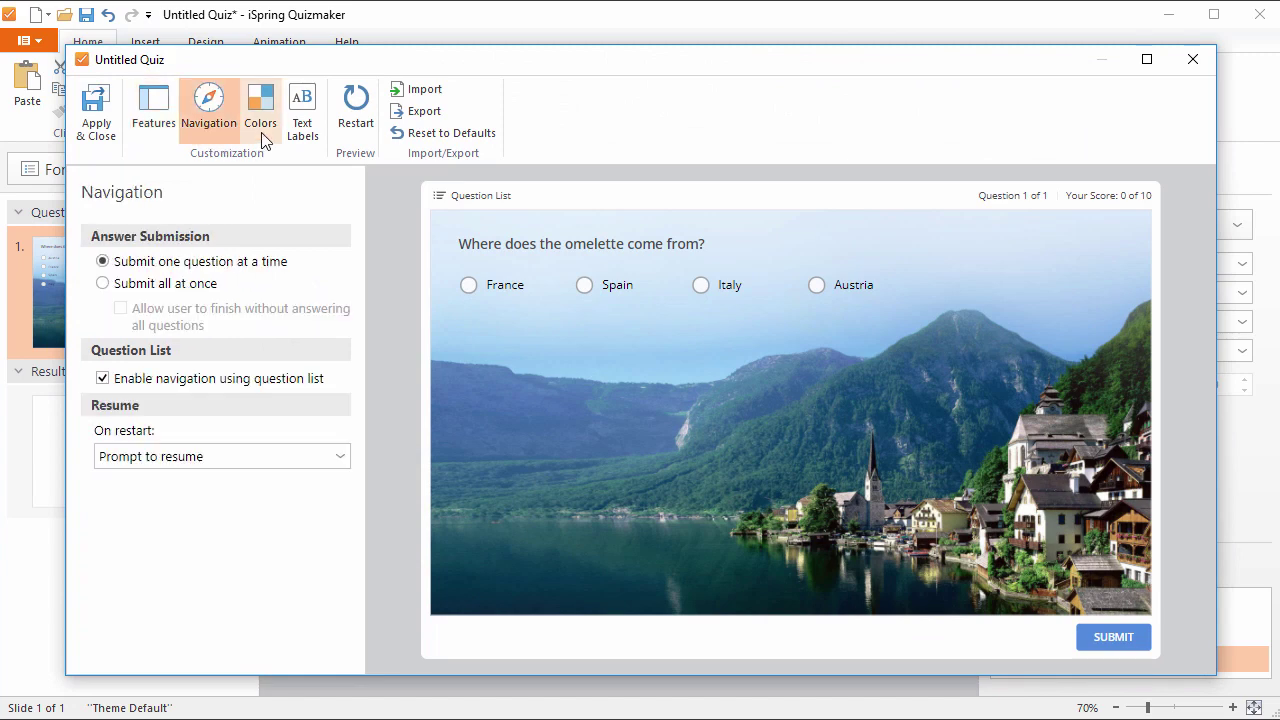
click(263, 140)
click(308, 138)
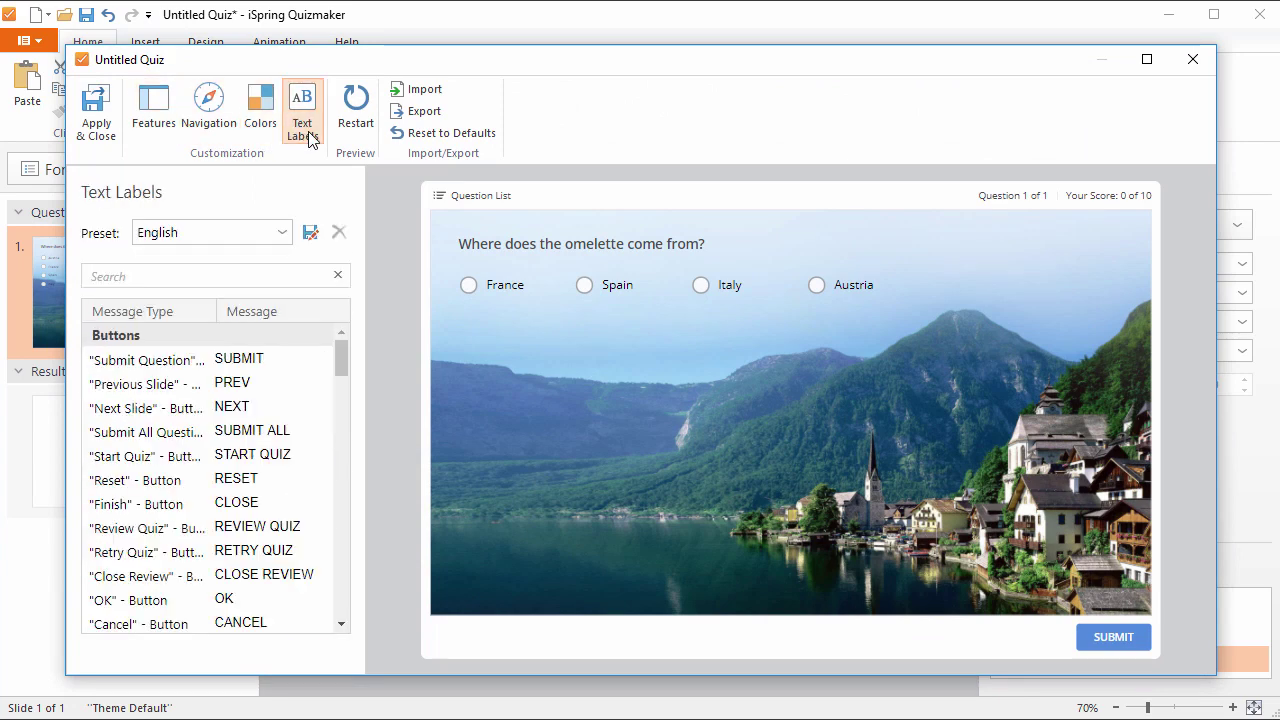
Step: Choose the Light Blue color preset for the player, inspect the page background color, and apply the player settings
click(263, 134)
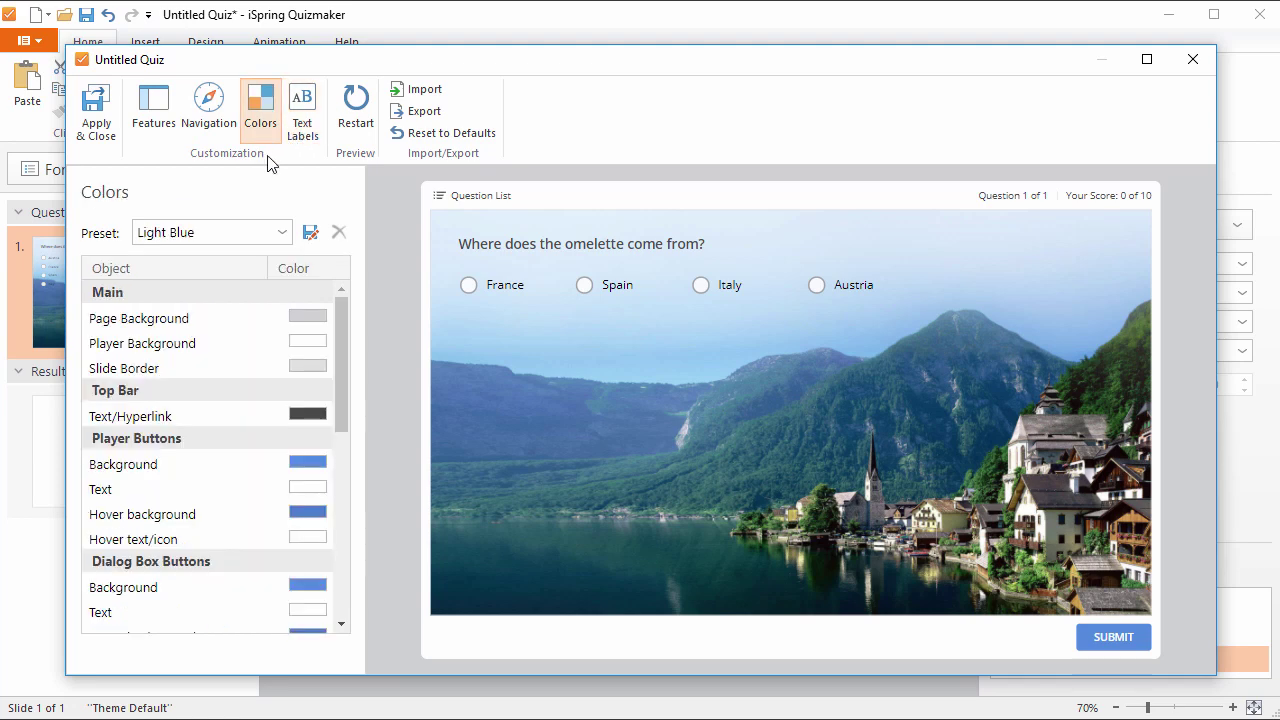
click(283, 233)
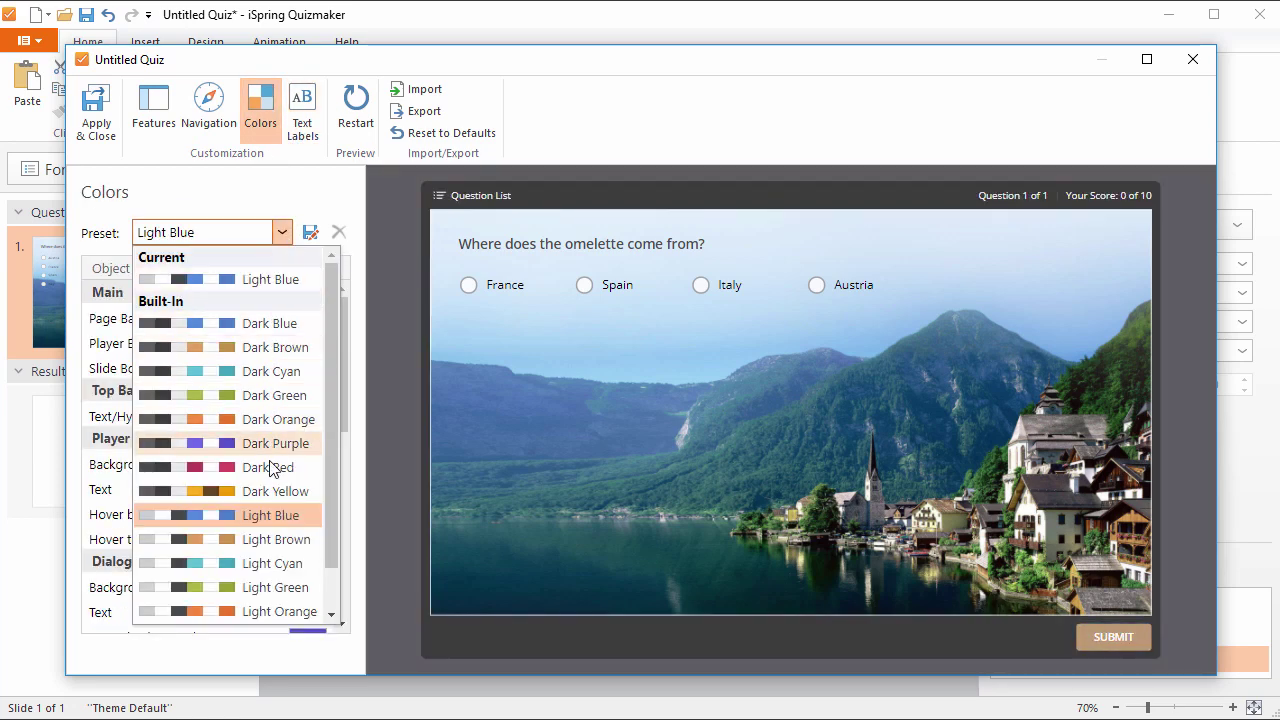
click(274, 515)
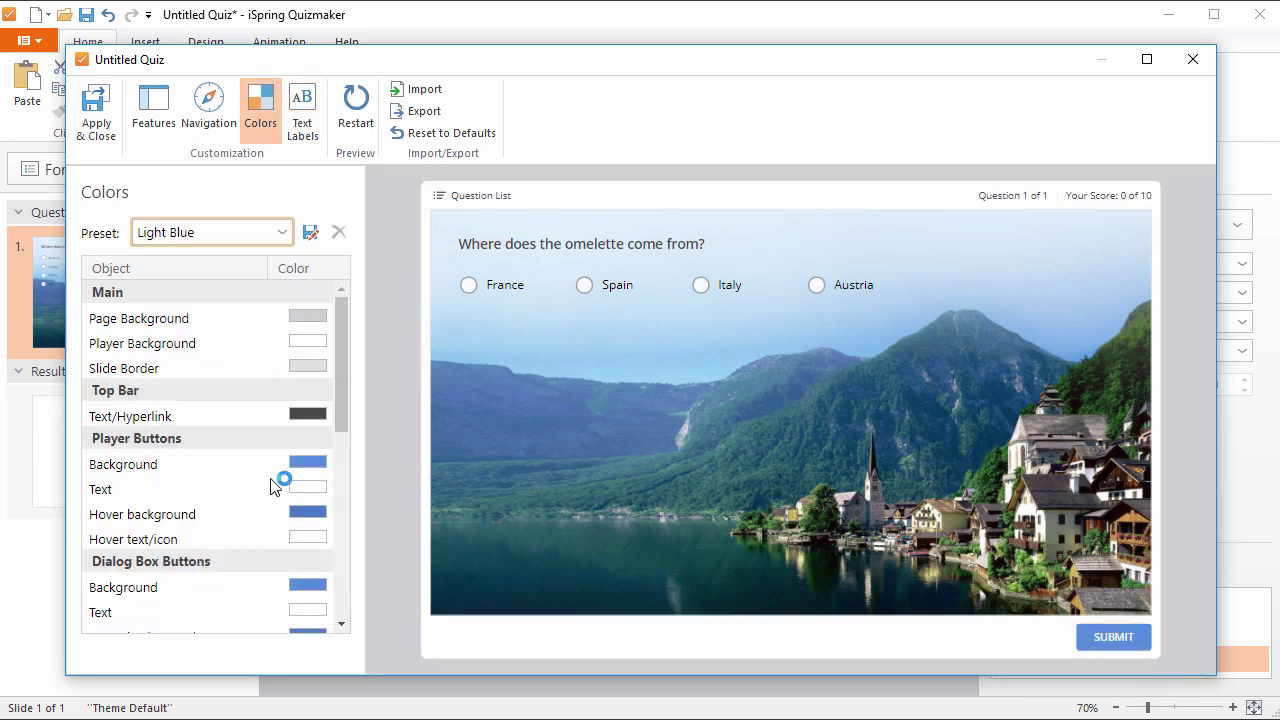
click(308, 318)
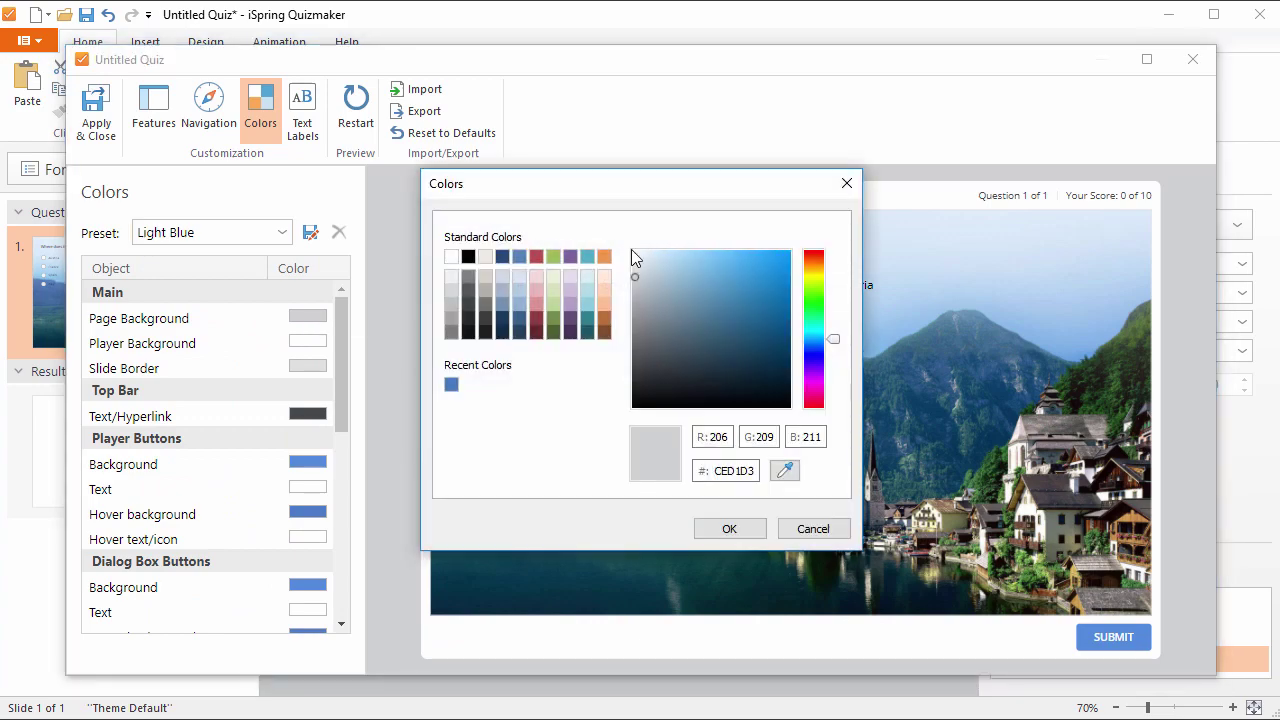
click(846, 184)
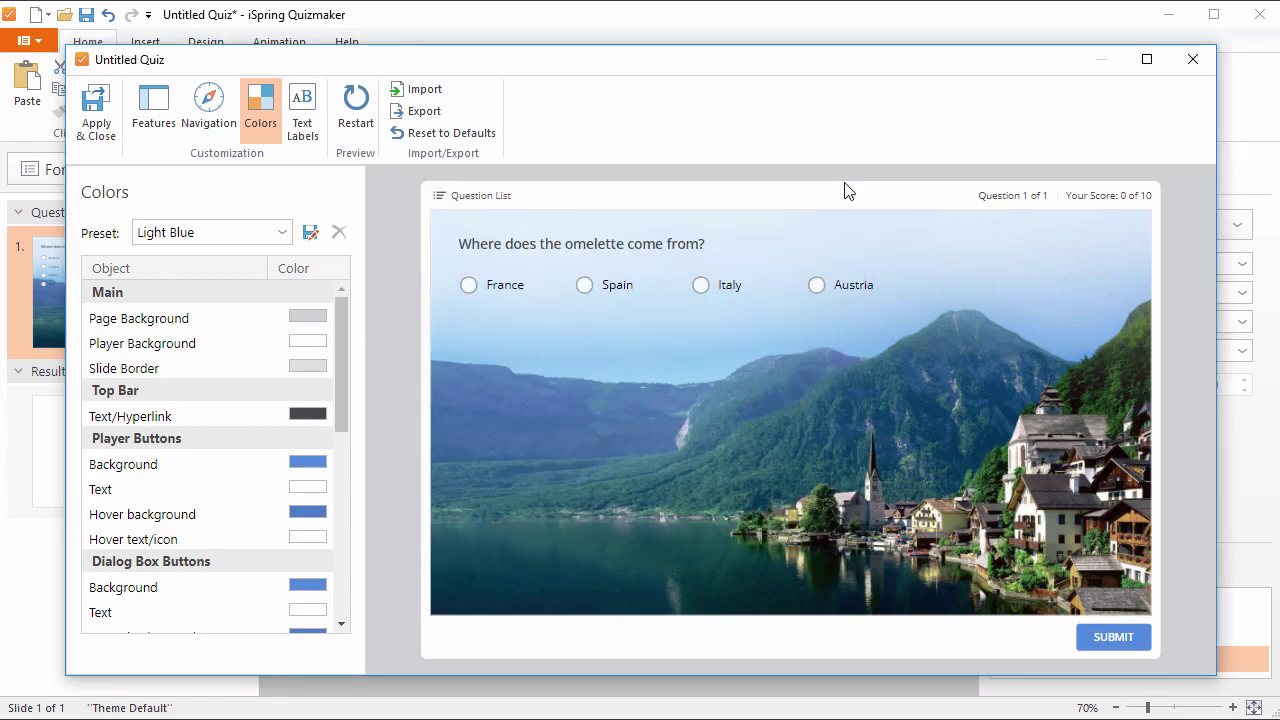
click(100, 125)
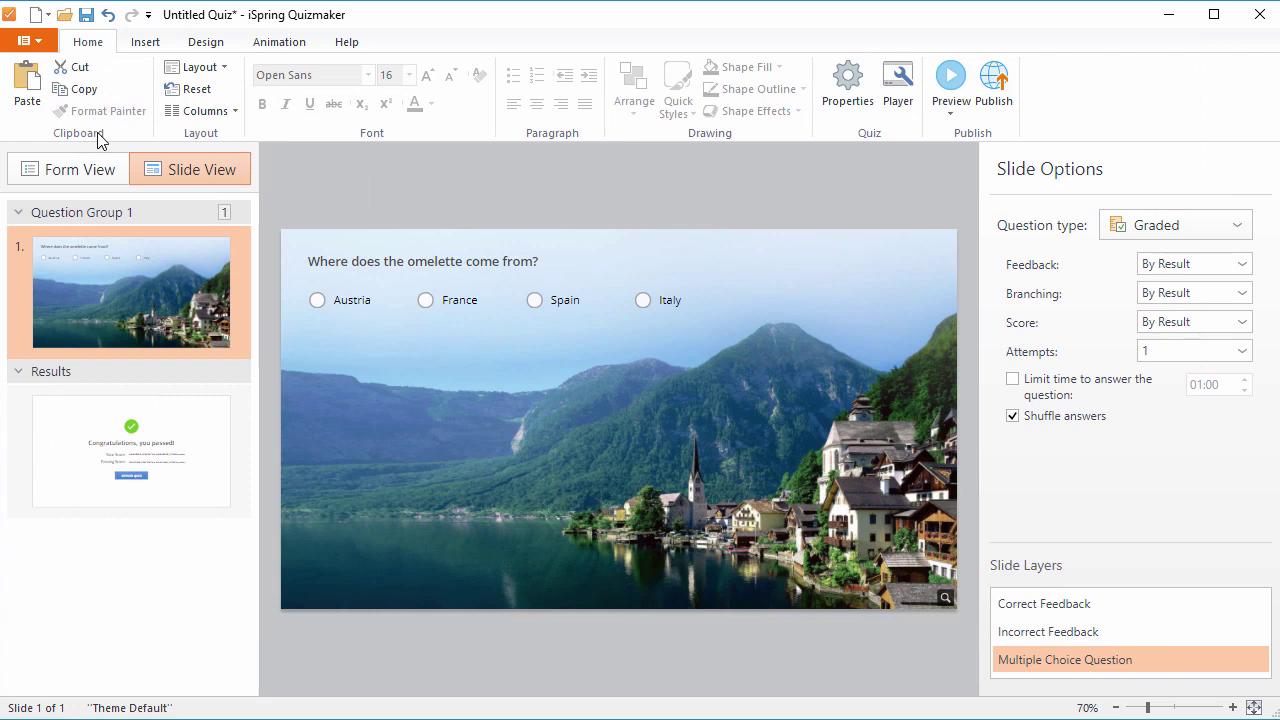
Step: Open the quiz properties and look through the main properties, scoring, question properties, question list and reporting settings
click(847, 116)
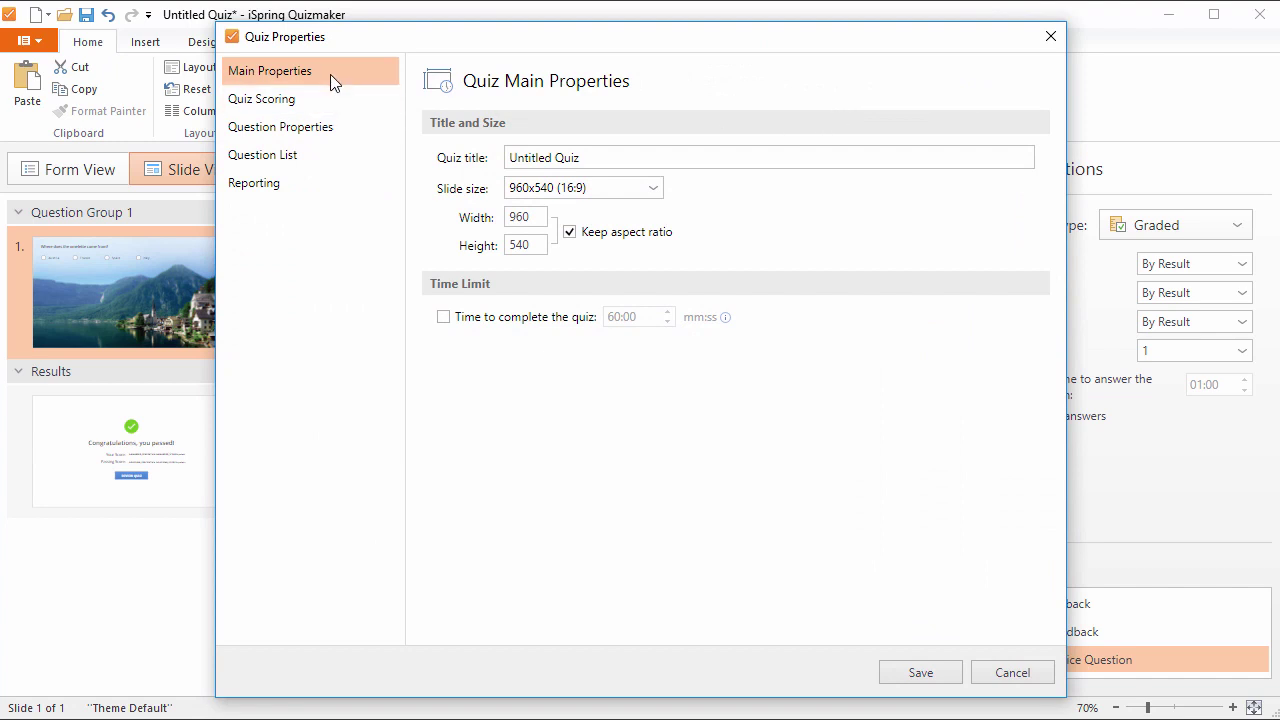
click(331, 103)
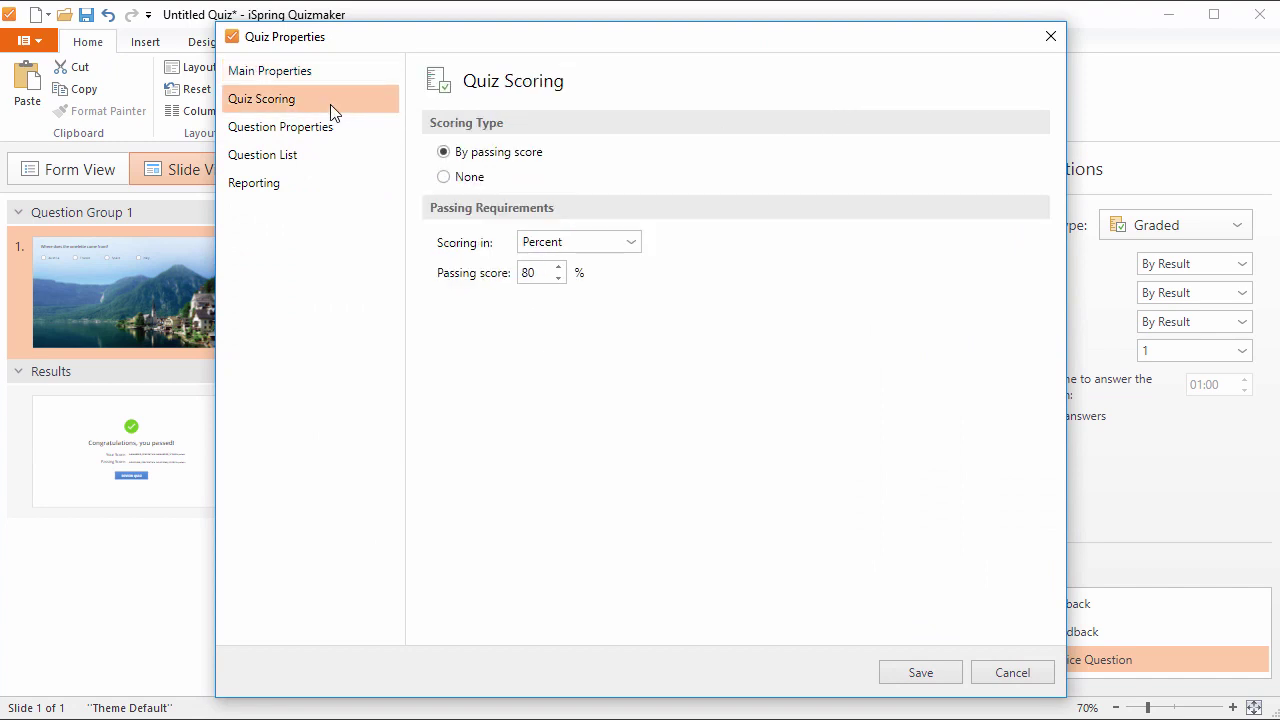
click(353, 125)
click(355, 154)
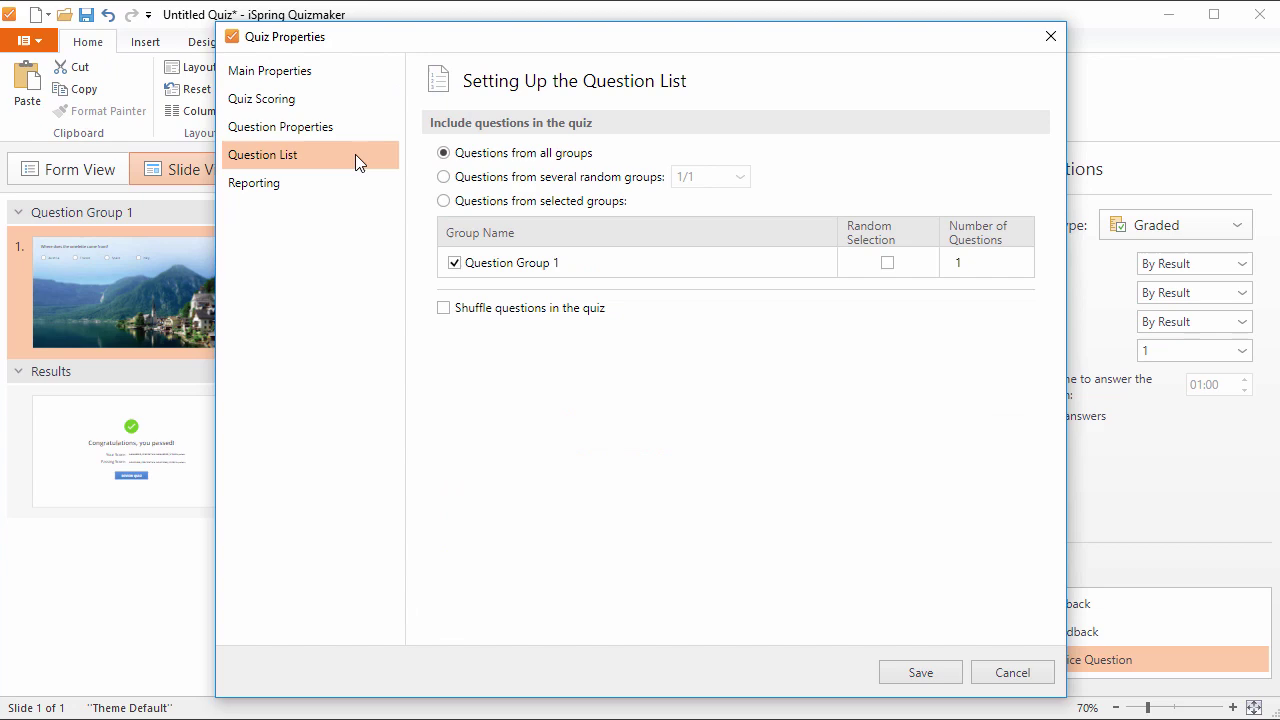
click(355, 186)
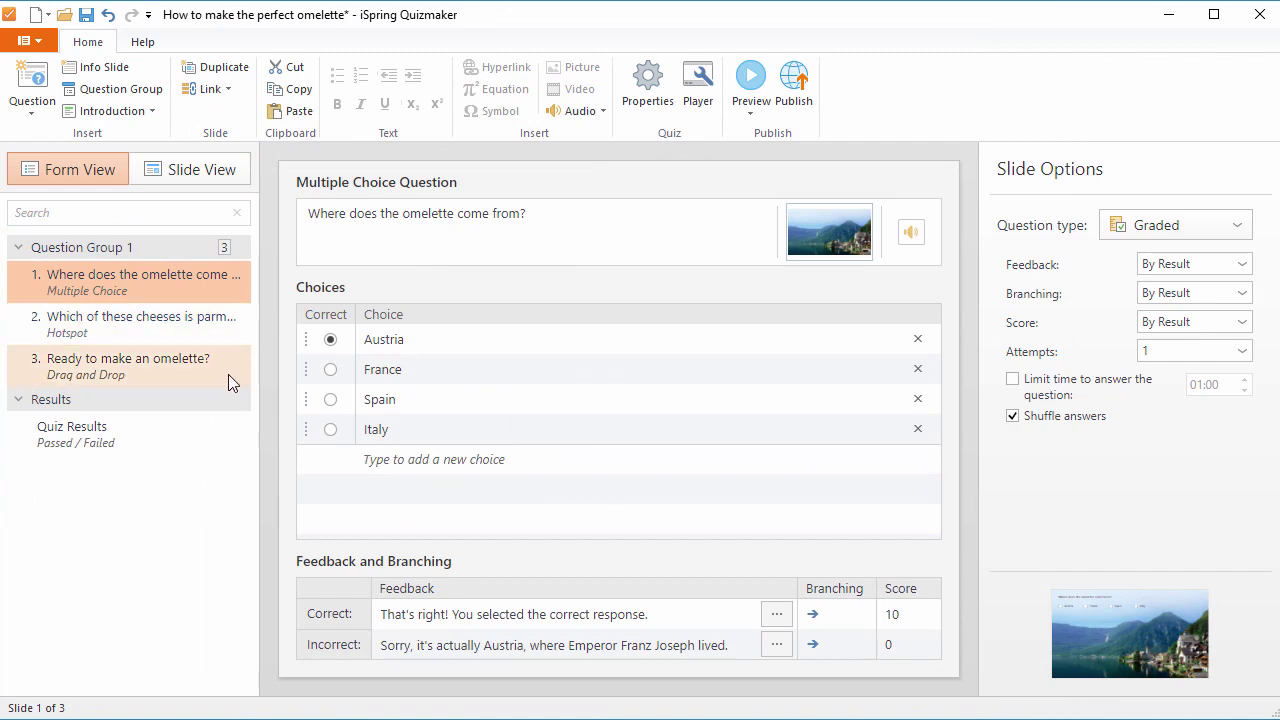
Step: Open the quiz publishing options and examine the iSpring Cloud, iSpring Learn and LMS destinations
click(794, 90)
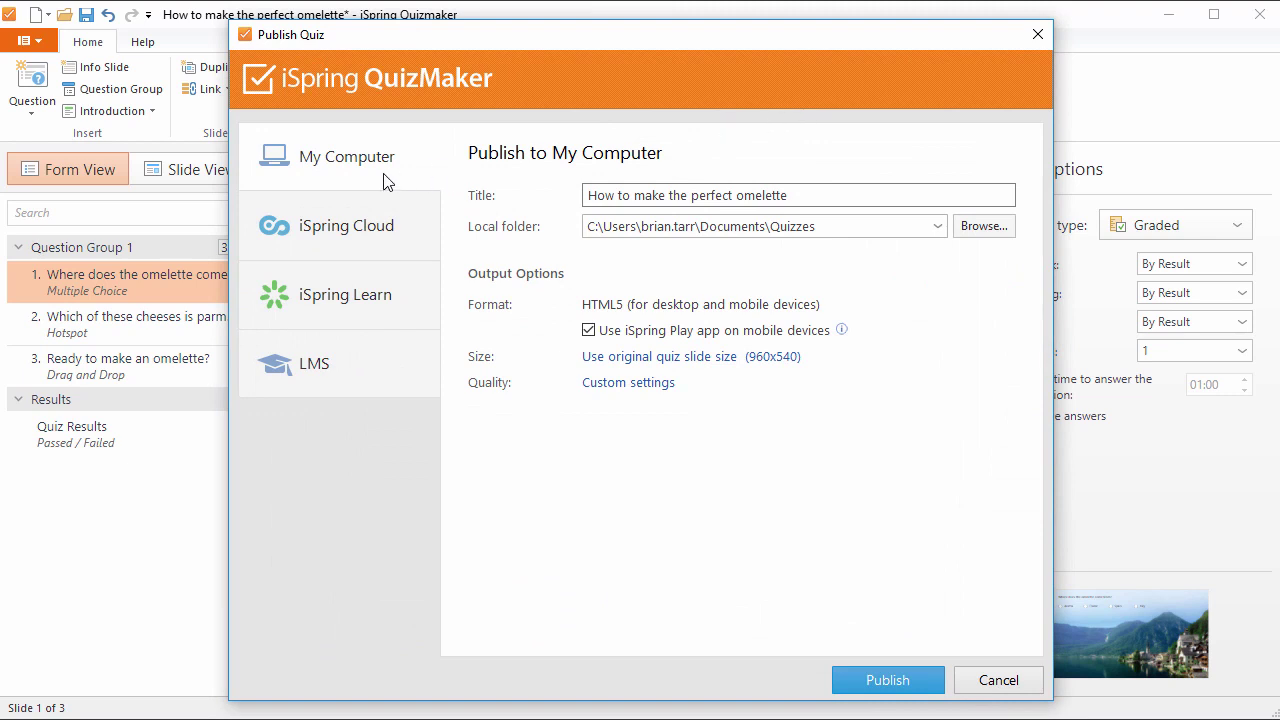
click(374, 249)
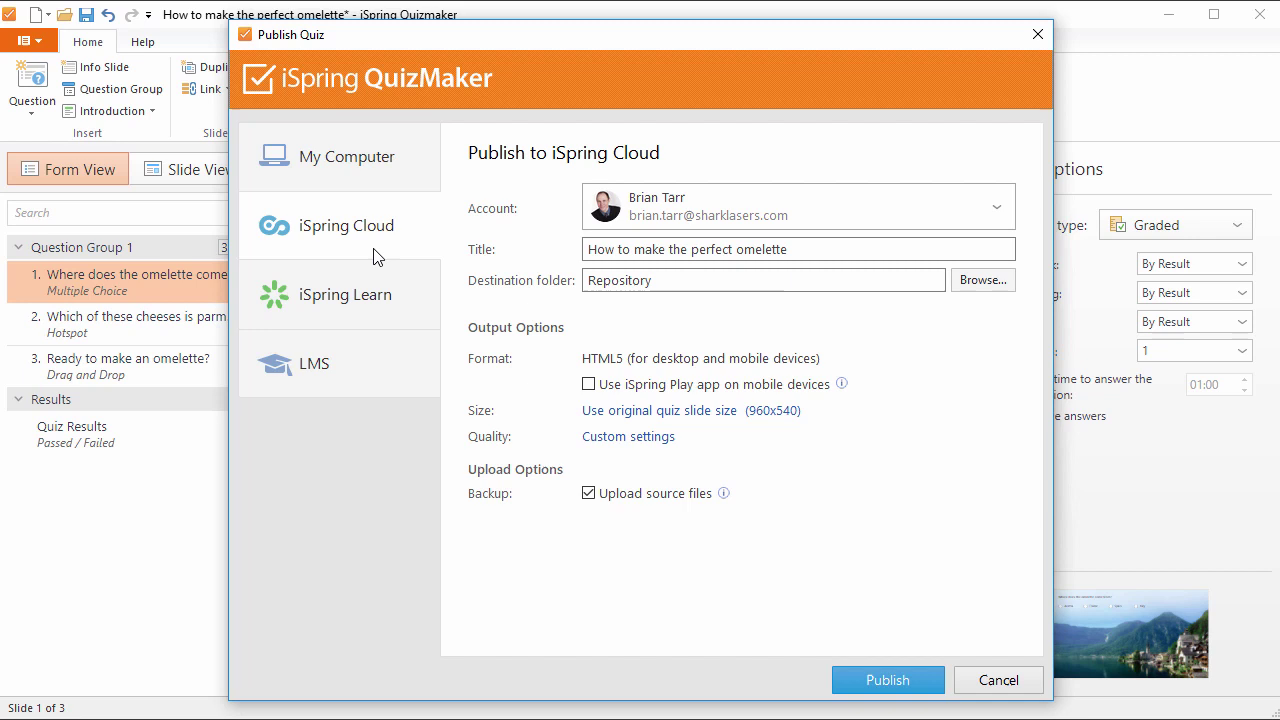
click(377, 316)
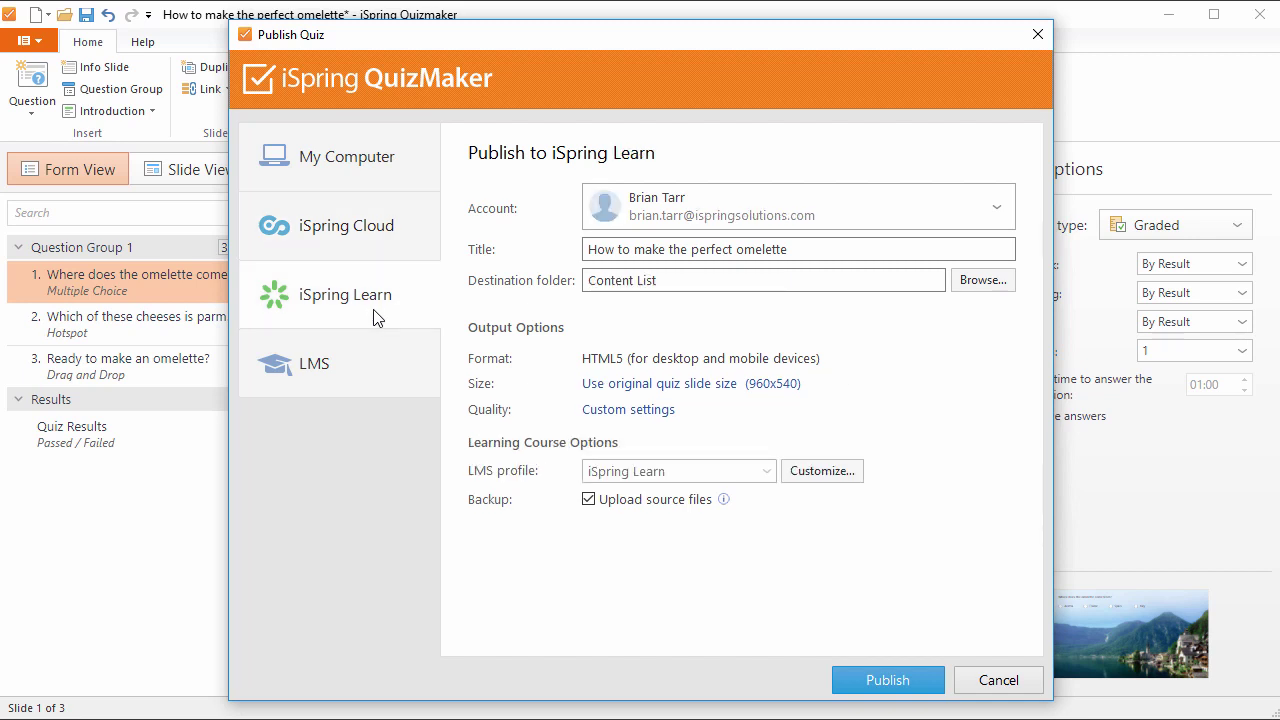
click(380, 371)
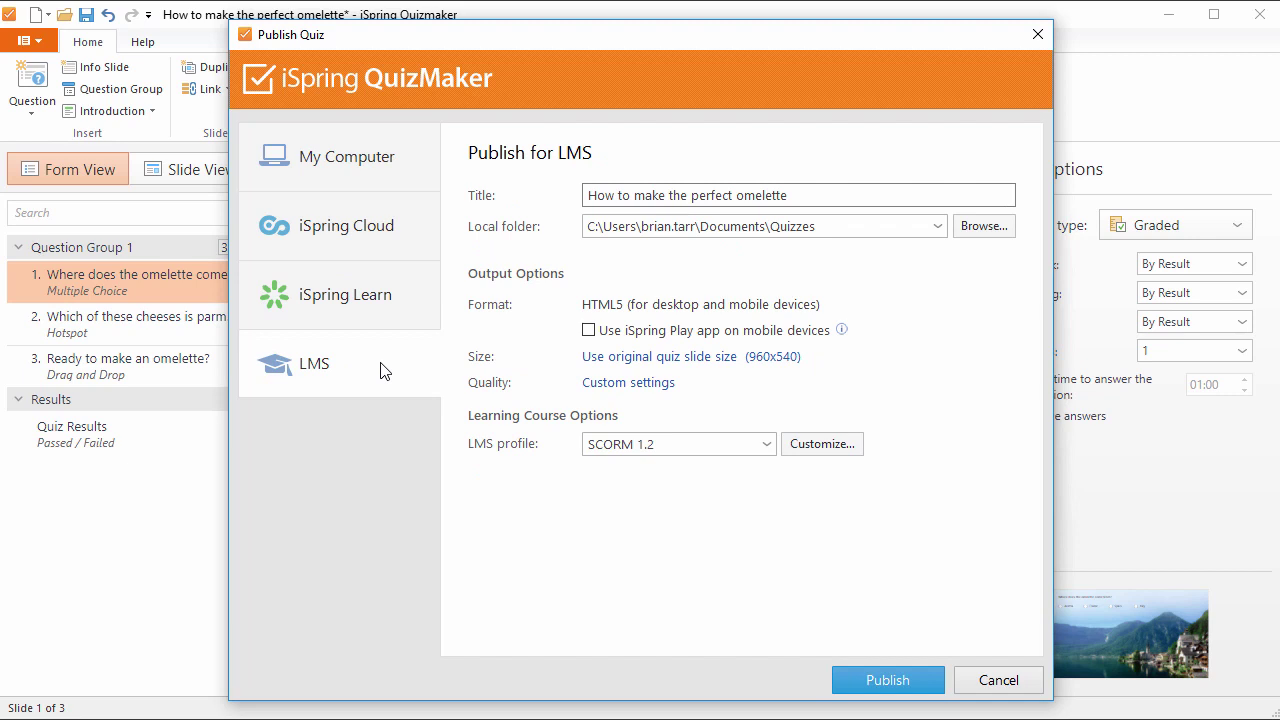
Step: Publish the quiz to My Computer with the iSpring Play app enabled for mobile devices
click(385, 162)
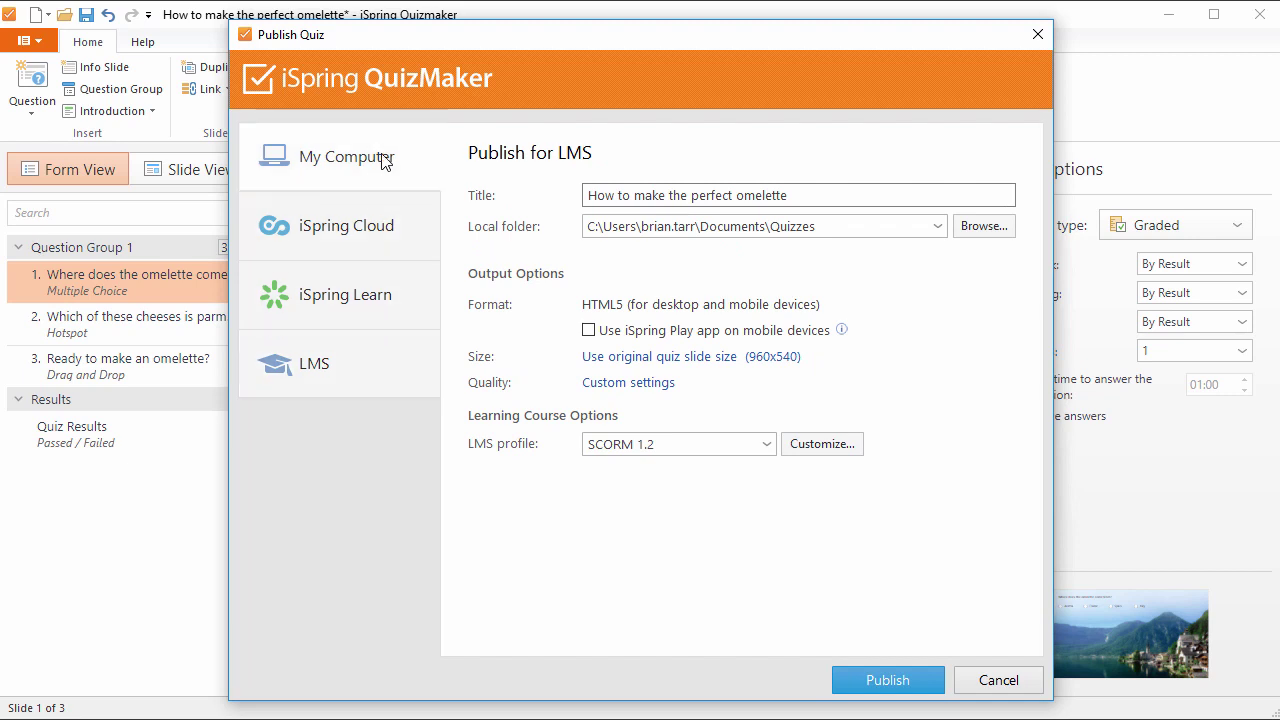
click(590, 334)
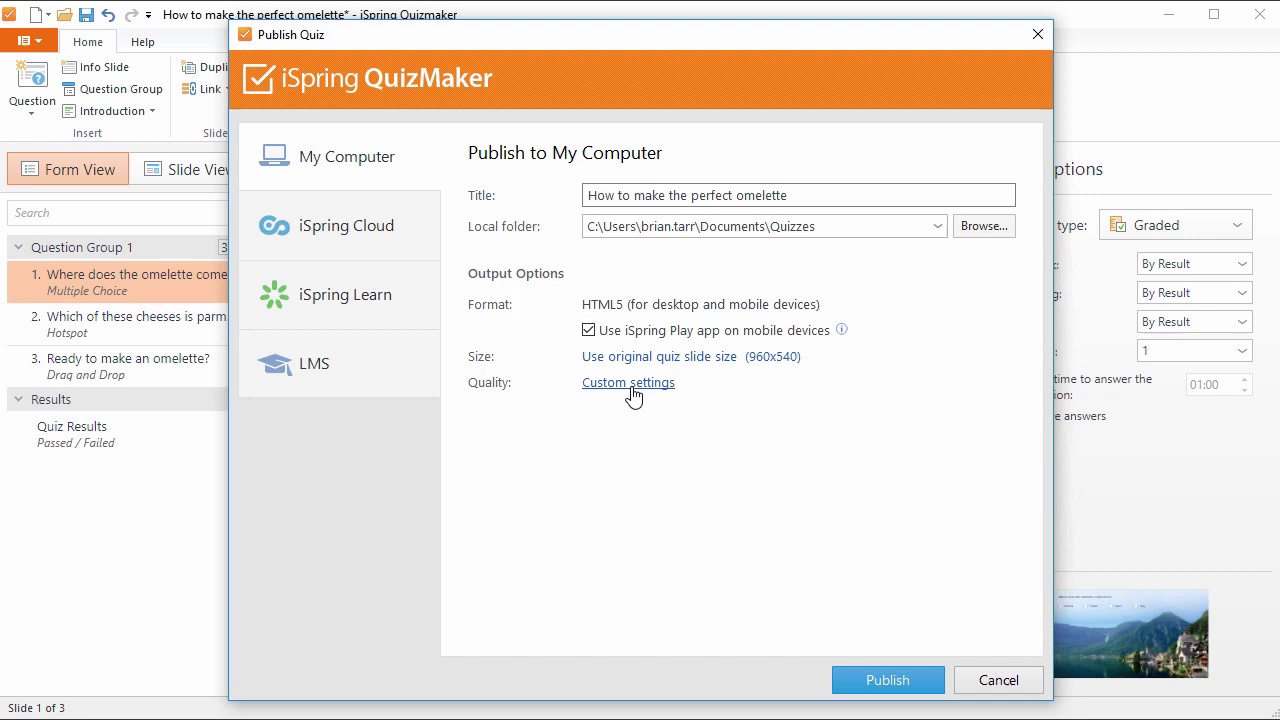
click(887, 684)
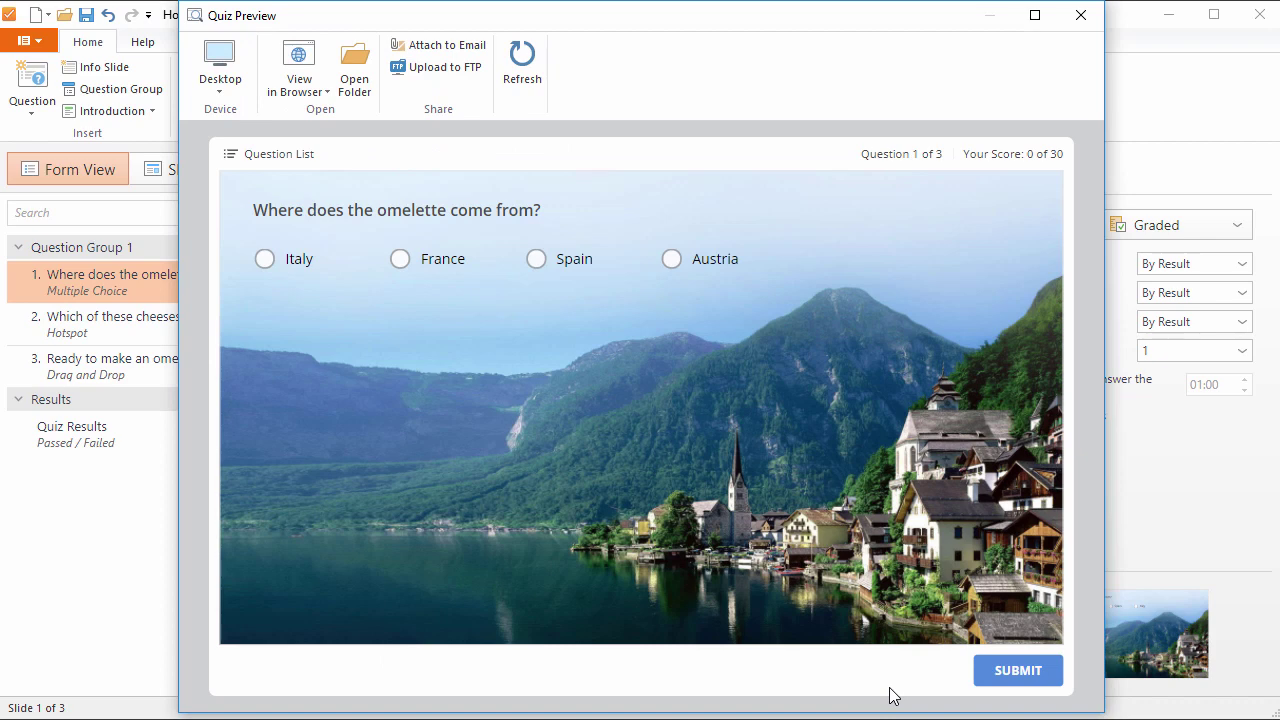
Step: In the quiz preview, answer the origin question with Austria and mark the second cheese as parmesan, submitting both answers
click(672, 259)
click(995, 677)
click(995, 677)
click(482, 376)
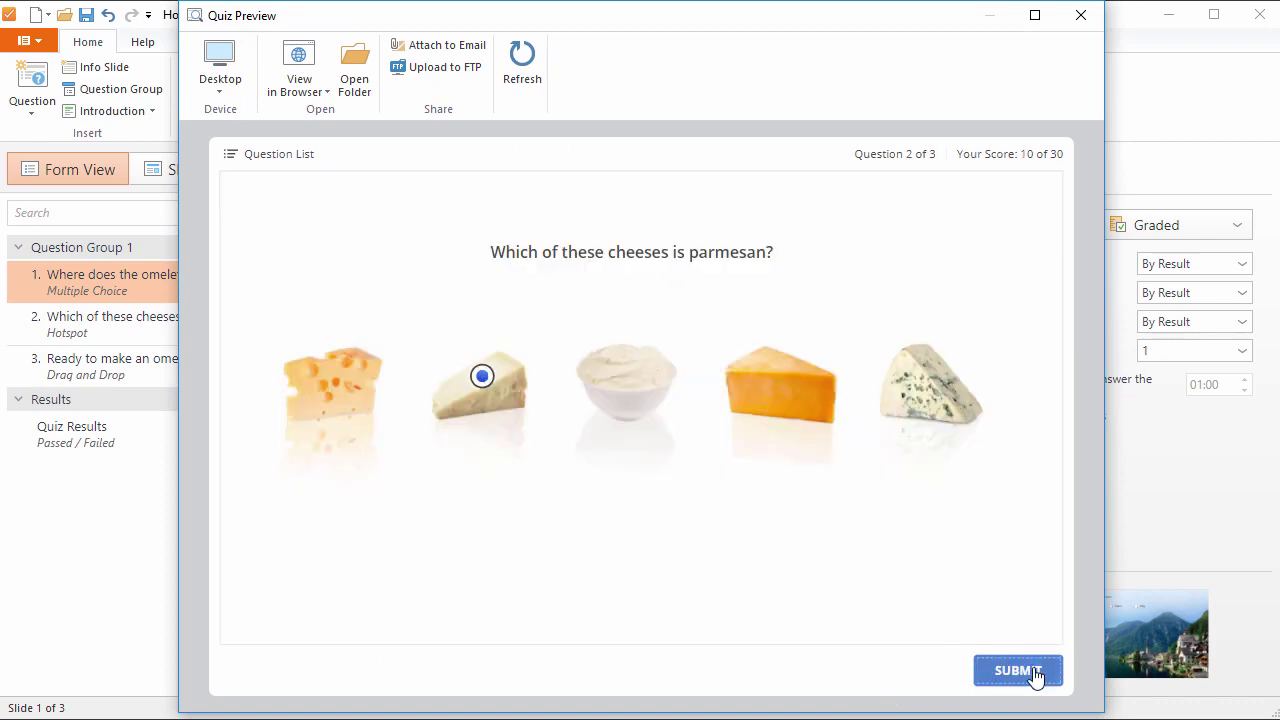
click(1035, 677)
click(1033, 678)
Step: Drop the bananas from the fridge into the frying pan, submit the answer and view the quiz results
drag(771, 277, 400, 378)
click(1027, 676)
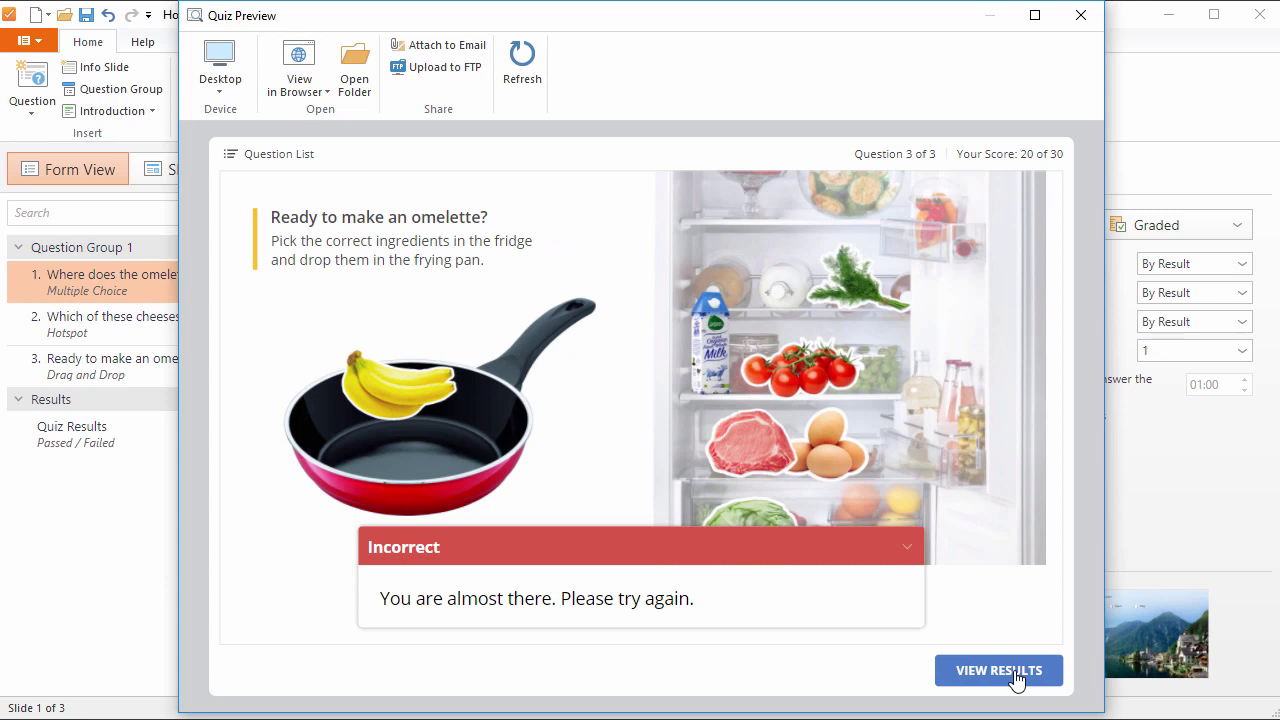
click(1016, 679)
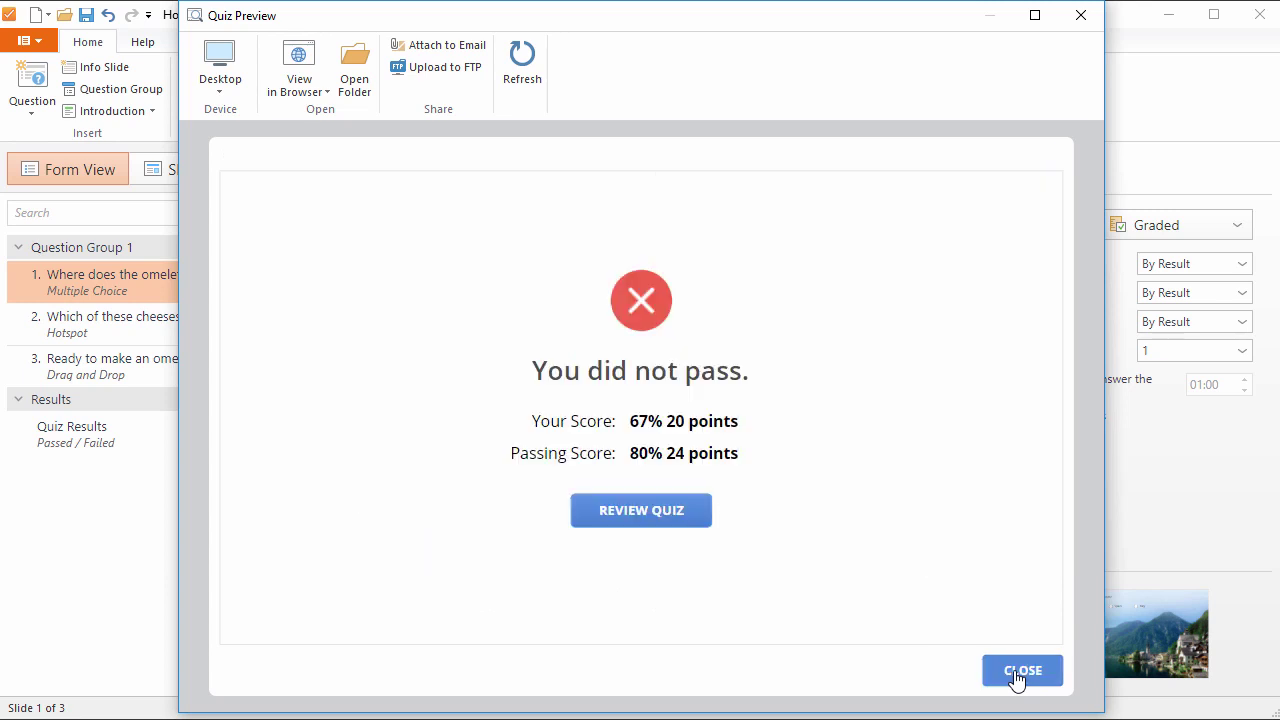
Step: Review the answered quiz question by question and inspect the correct answers for the frying pan
click(637, 512)
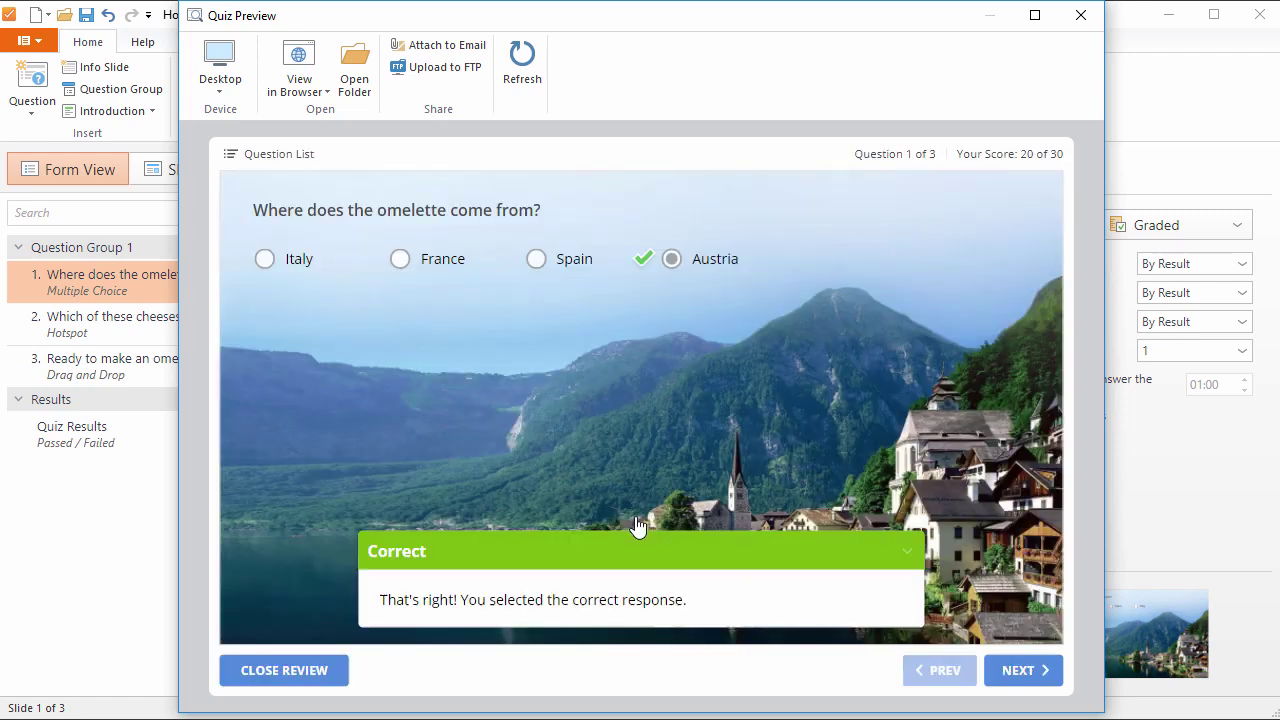
click(1040, 686)
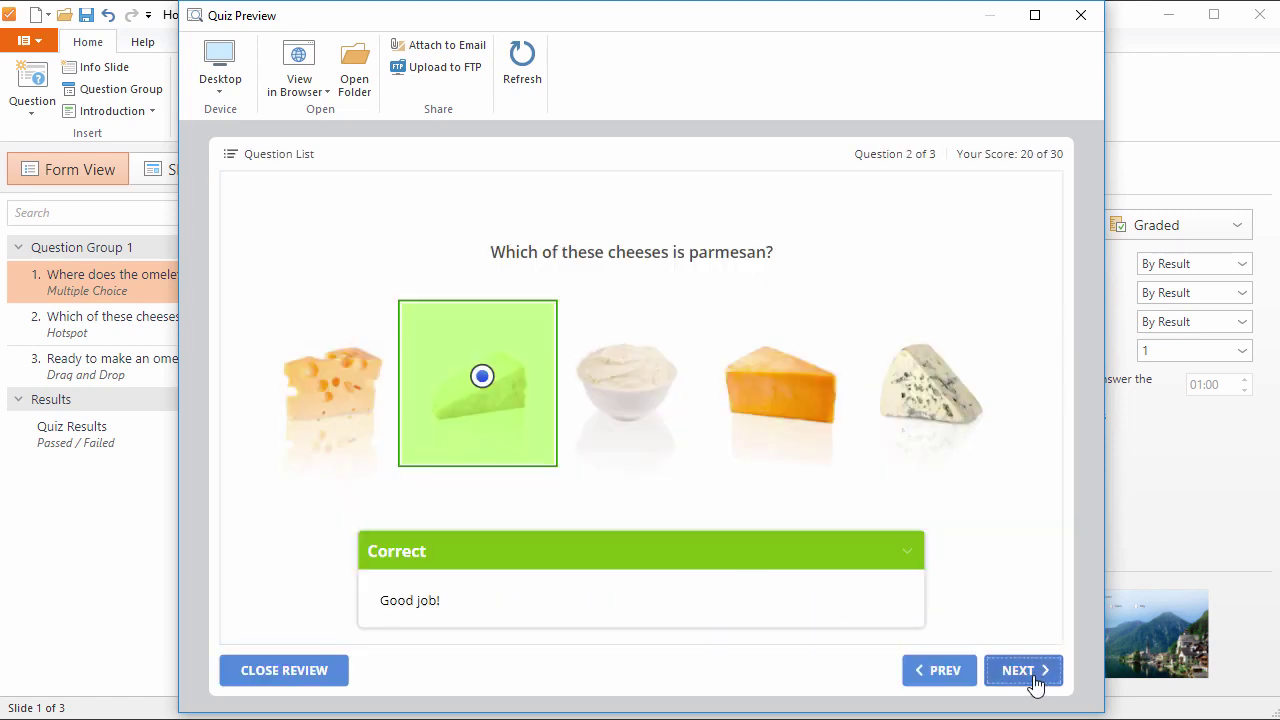
click(1037, 684)
mouse_move(404, 420)
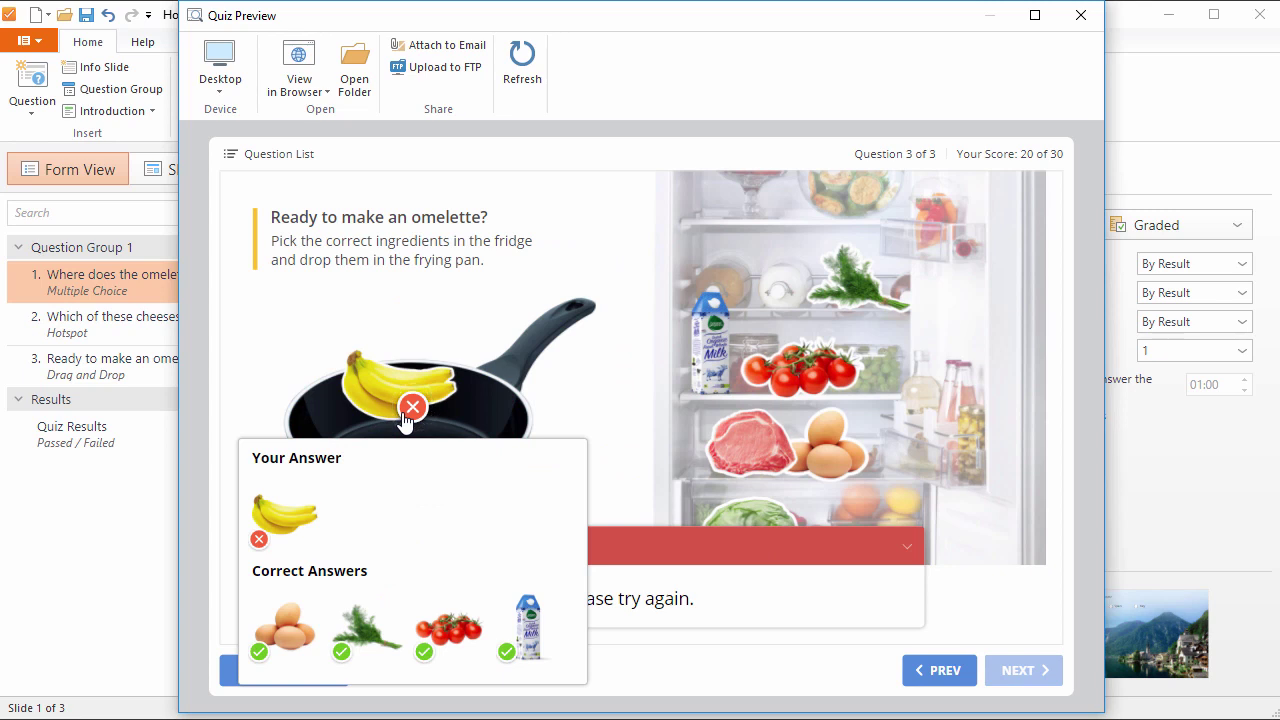
Step: Switch the quiz preview to the Tablet device
click(222, 88)
click(244, 170)
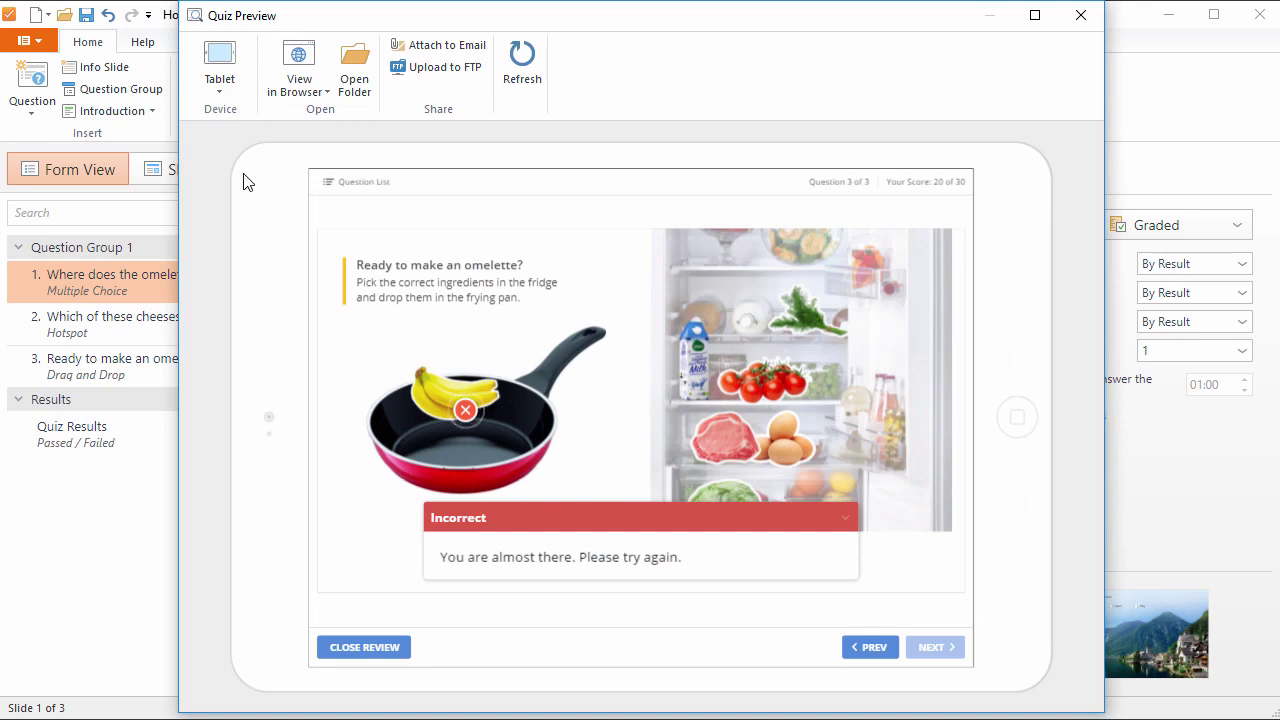